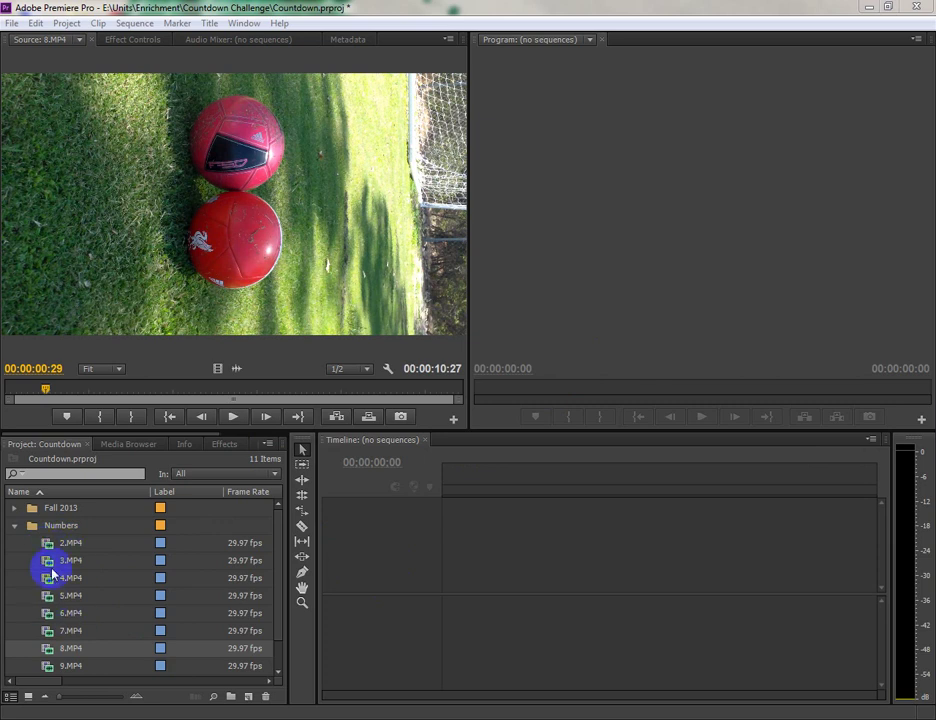
Preview 3.MP4 and then 4.MP4 from the Numbers folder in the Source monitor.
double_click(50, 566)
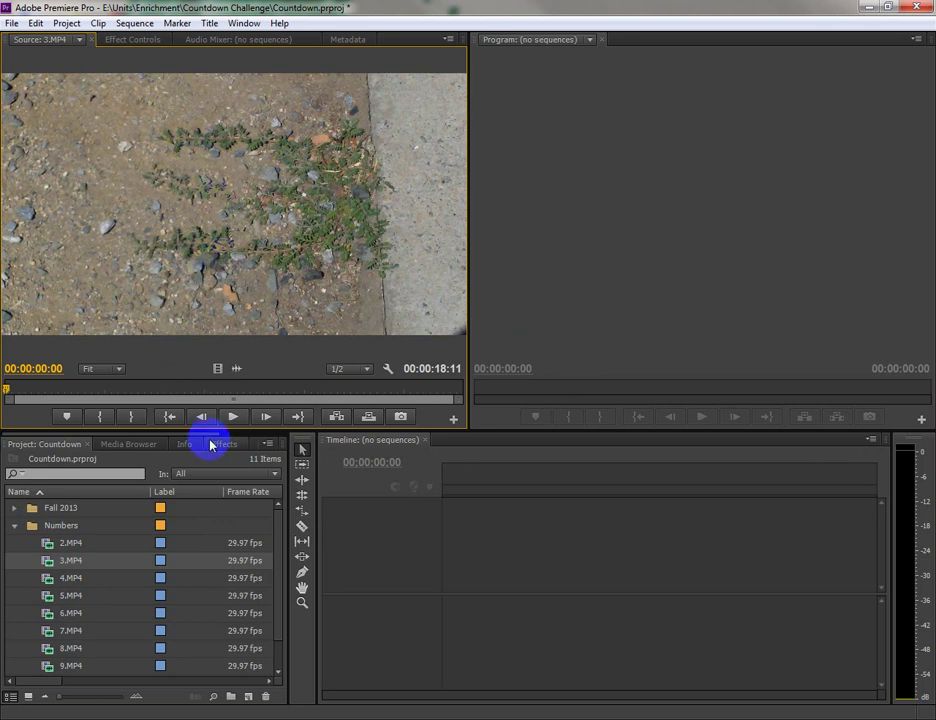
double_click(44, 579)
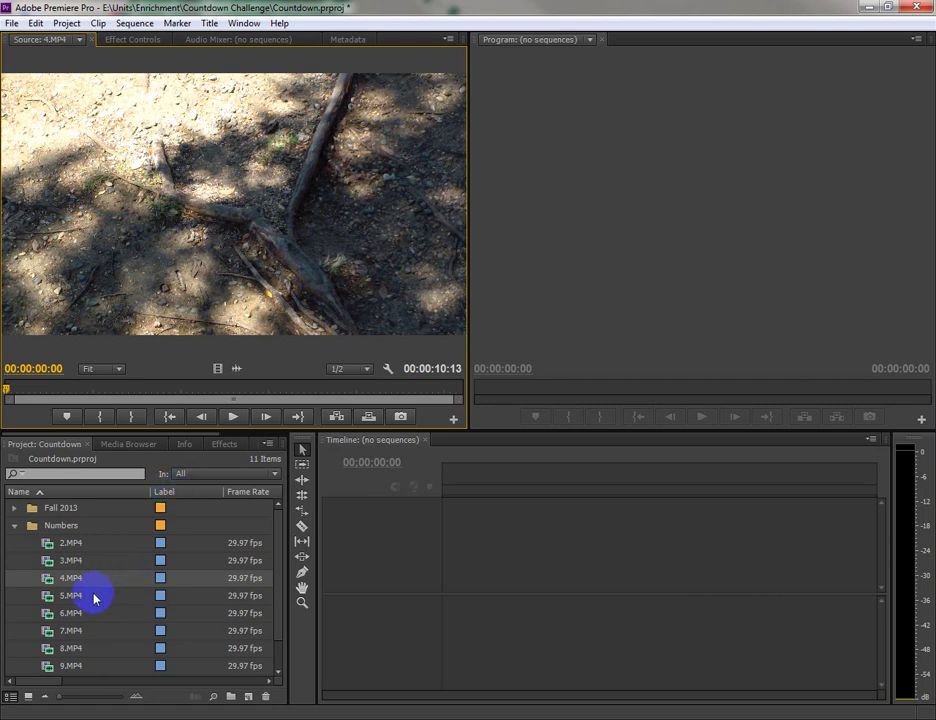
scroll(94, 595, "down", 1)
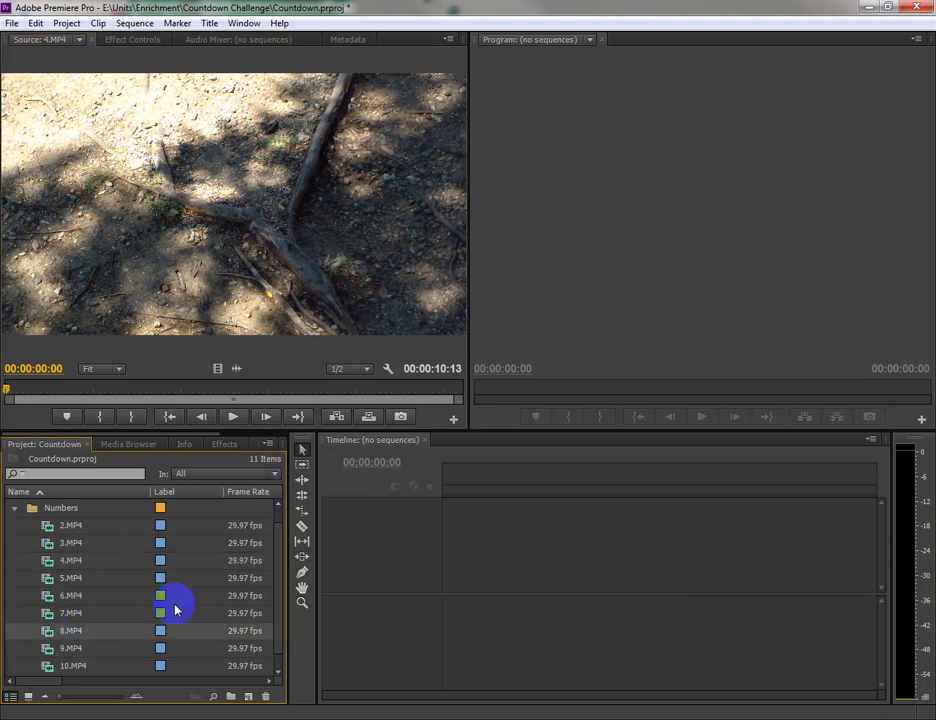
Load 8.MP4 in the Source monitor and mark it out at one second (00:00:01:00).
left_click(48, 634)
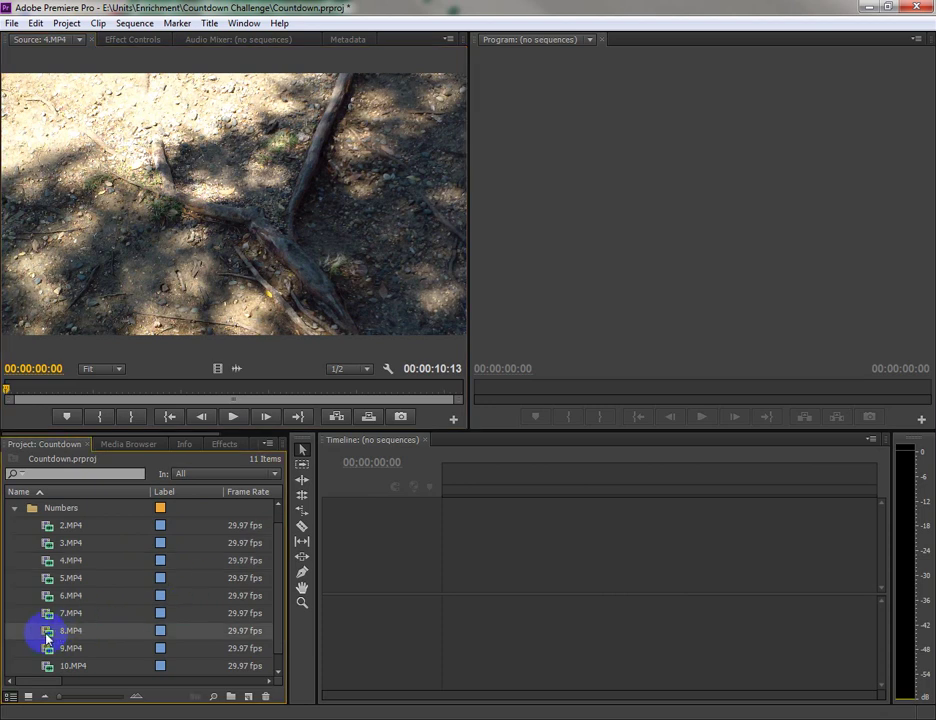
double_click(48, 634)
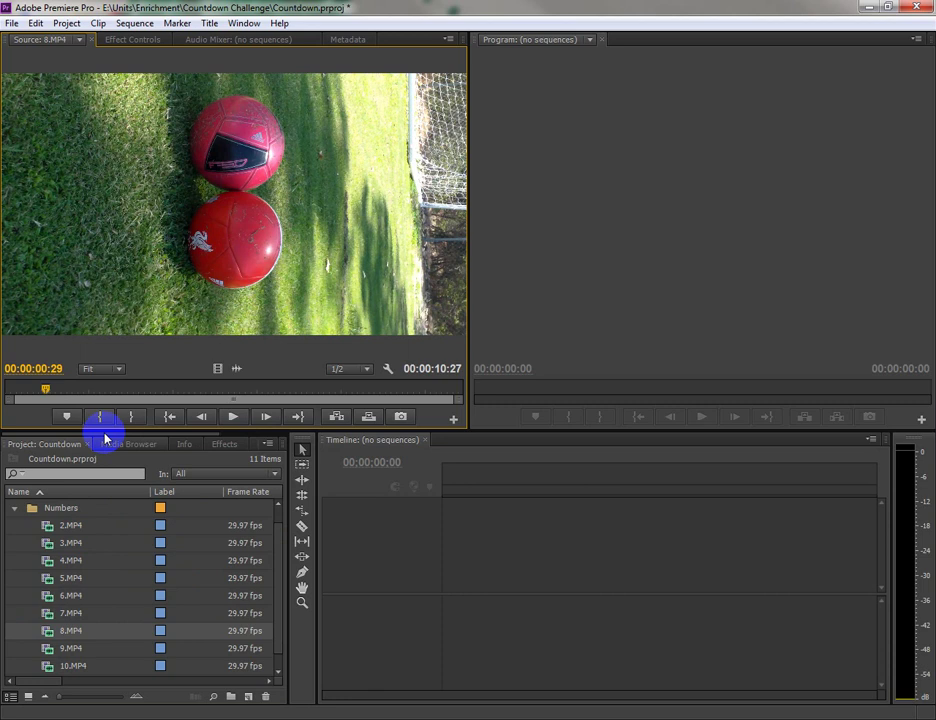
mouse_move(43, 390)
left_mouse_down()
mouse_move(3, 392)
mouse_move(47, 395)
left_mouse_up()
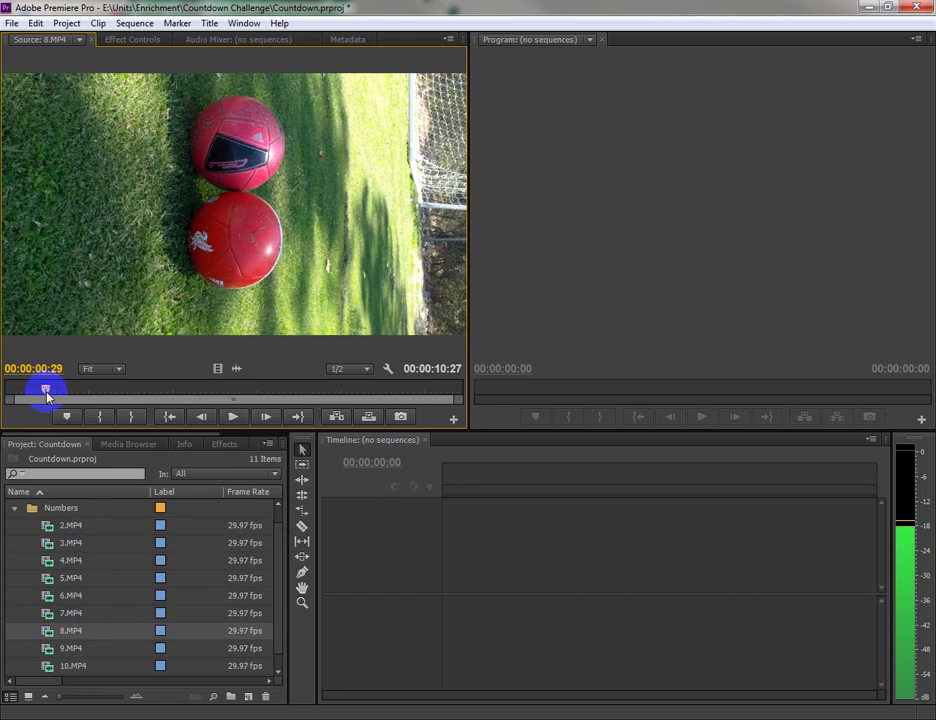
left_click(134, 417)
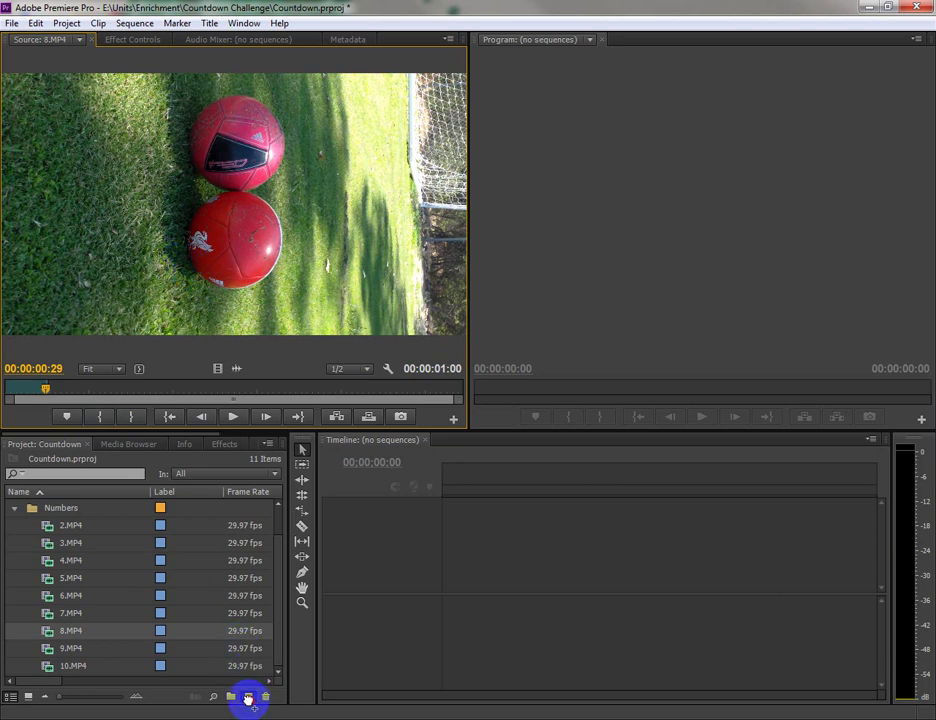
Create a sequence from the 8.MP4 cut and rename it Lastname_Countdown.
left_click_drag(248, 699, 249, 702)
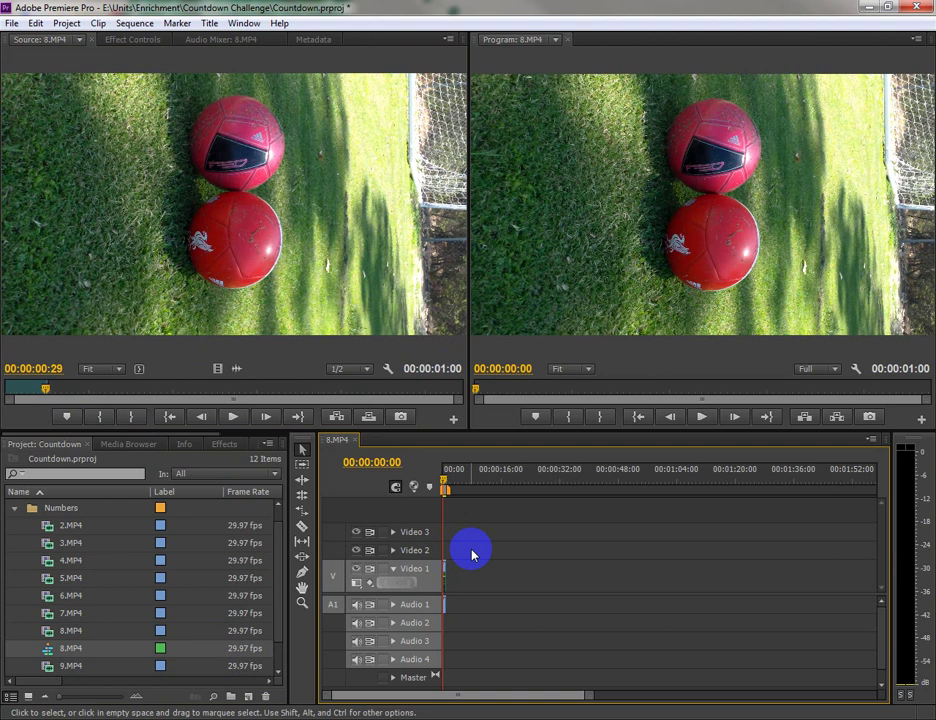
key("=")
key("=")
key("=")
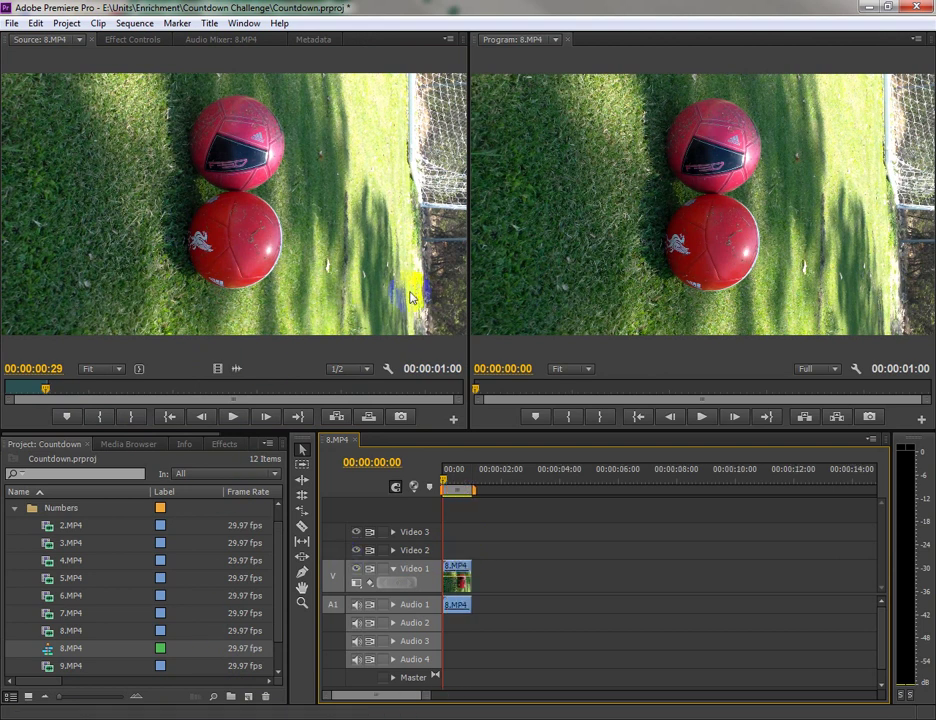
left_click(72, 648)
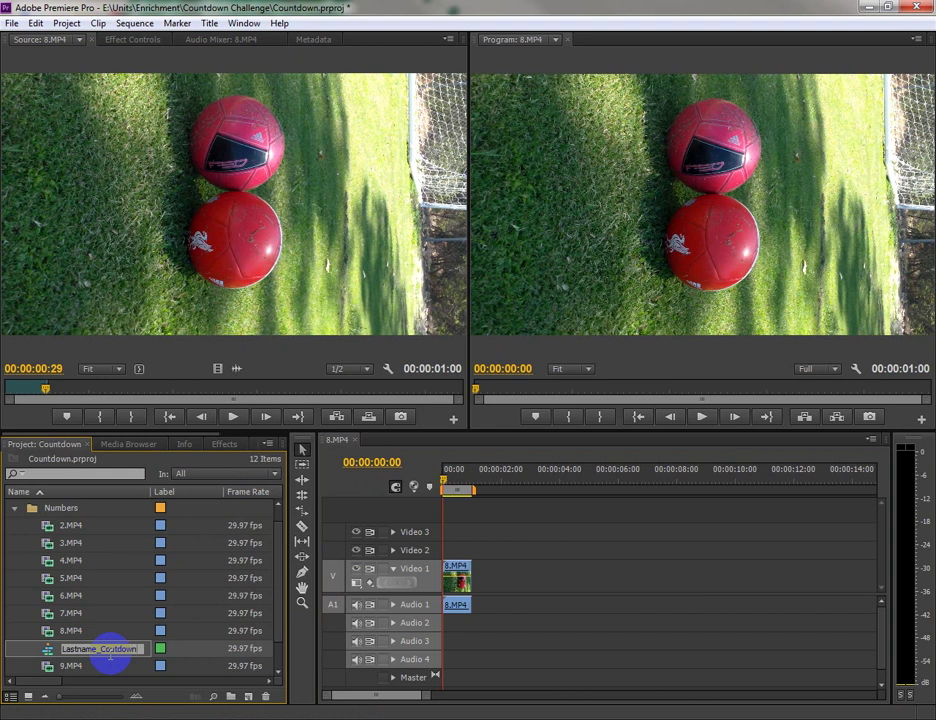
left_click(113, 650)
key("BackSpace")
type("n")
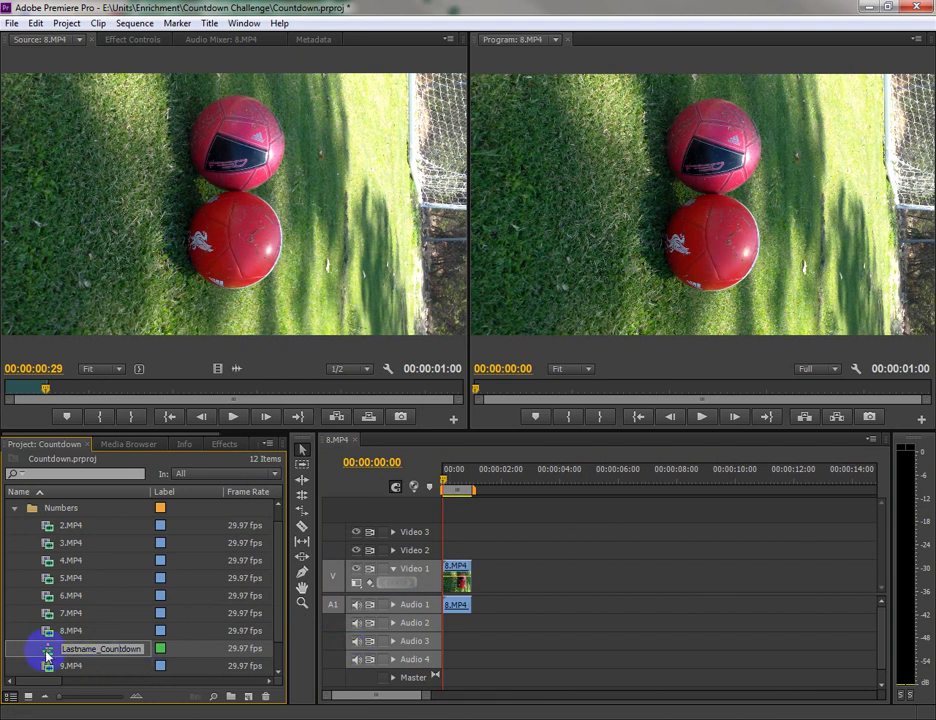
left_click(46, 652)
Collapse and re-expand the Numbers folder in the Project panel.
left_click_drag(38, 652, 22, 680)
left_click(15, 525)
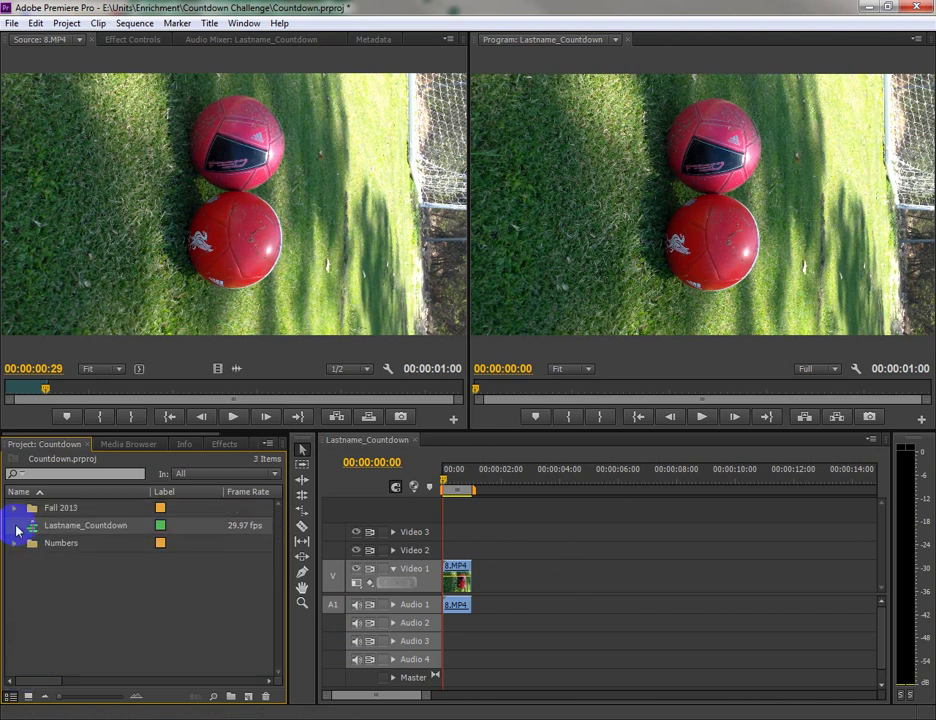
left_click(15, 545)
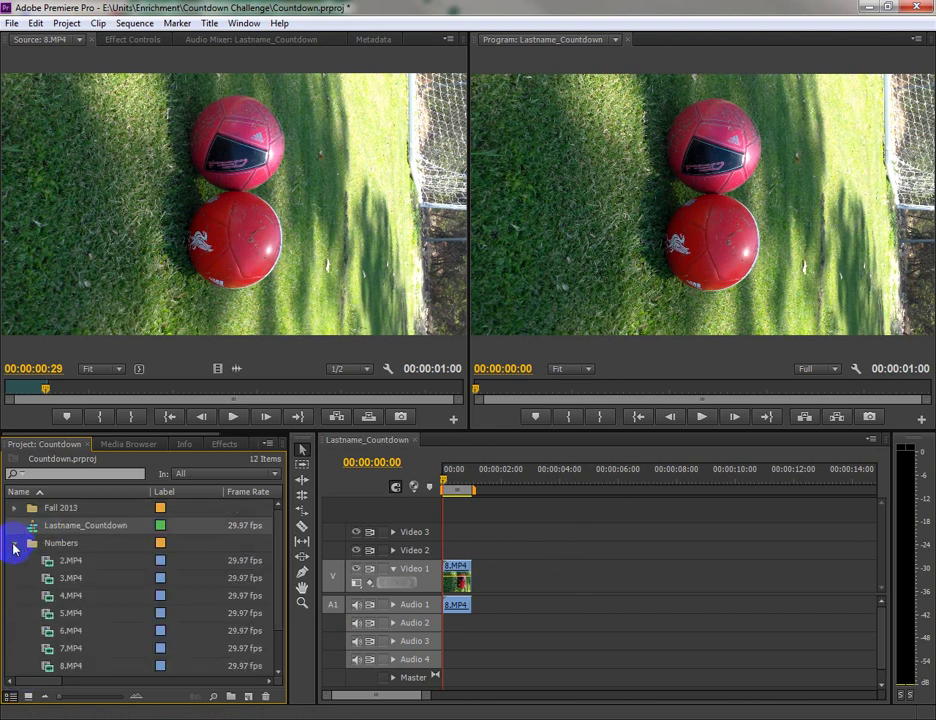
Create a Universal Counting Leader with cue blips at every second start.
left_click(249, 699)
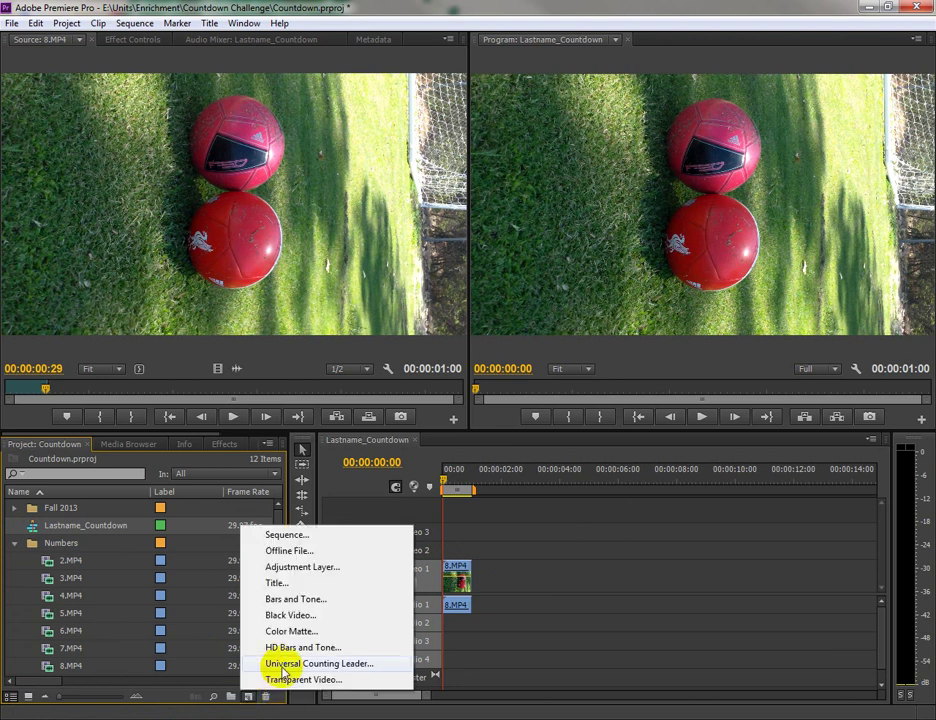
left_click(284, 673)
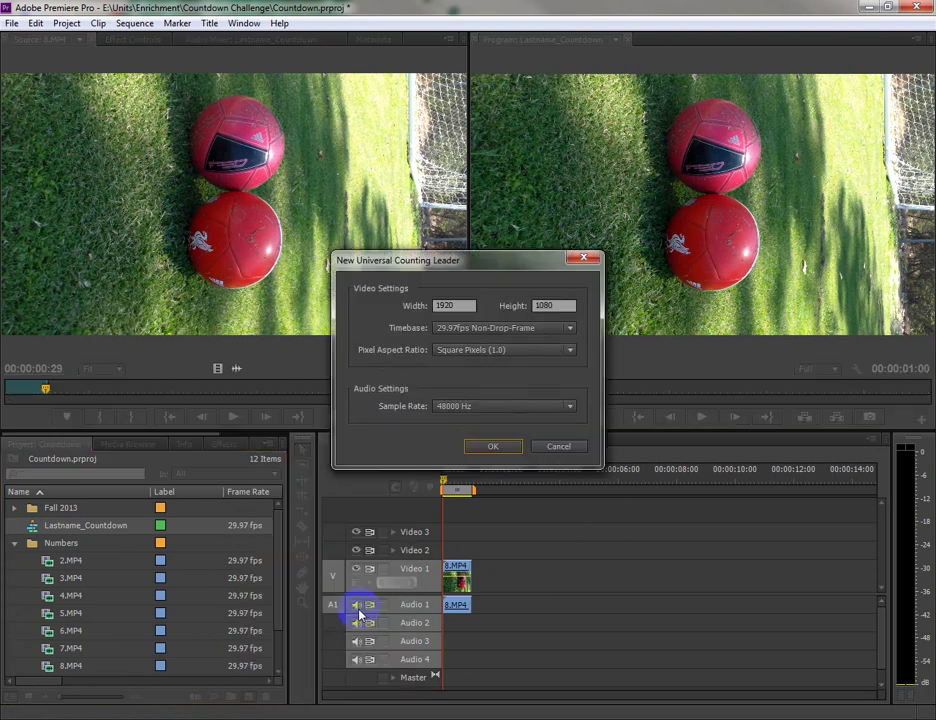
left_click(501, 451)
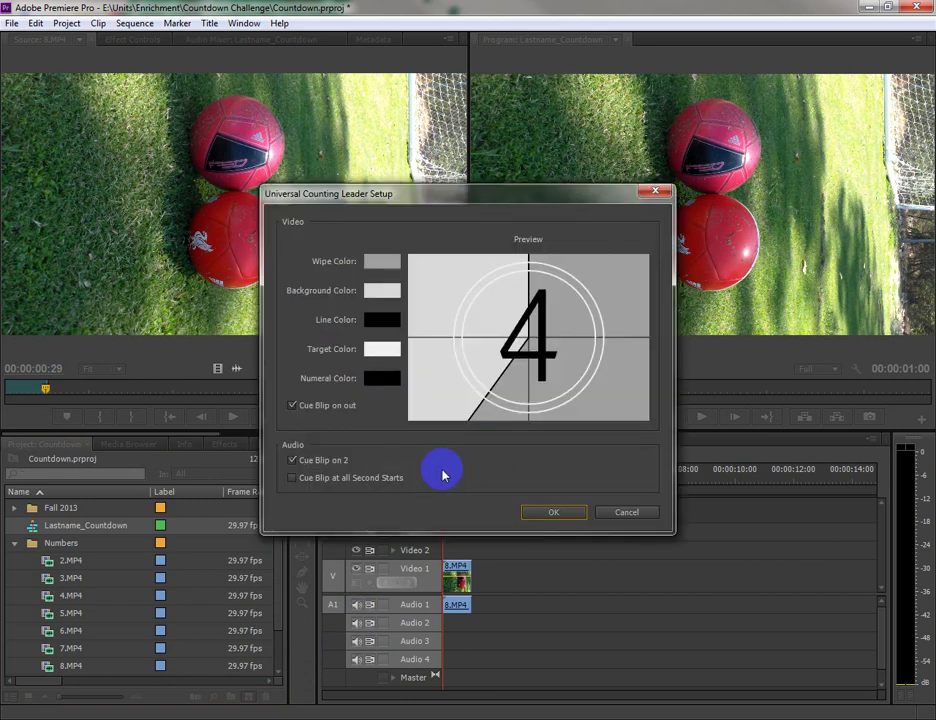
left_click(291, 479)
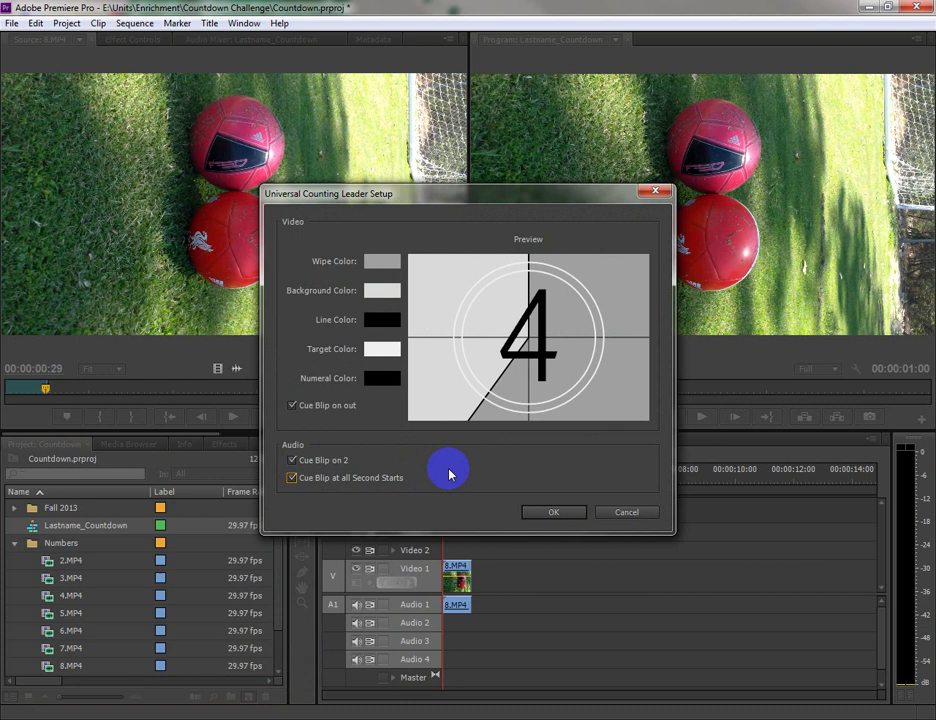
Set the leader's wipe colour to red and background colour to green.
left_click(382, 261)
left_click(456, 412)
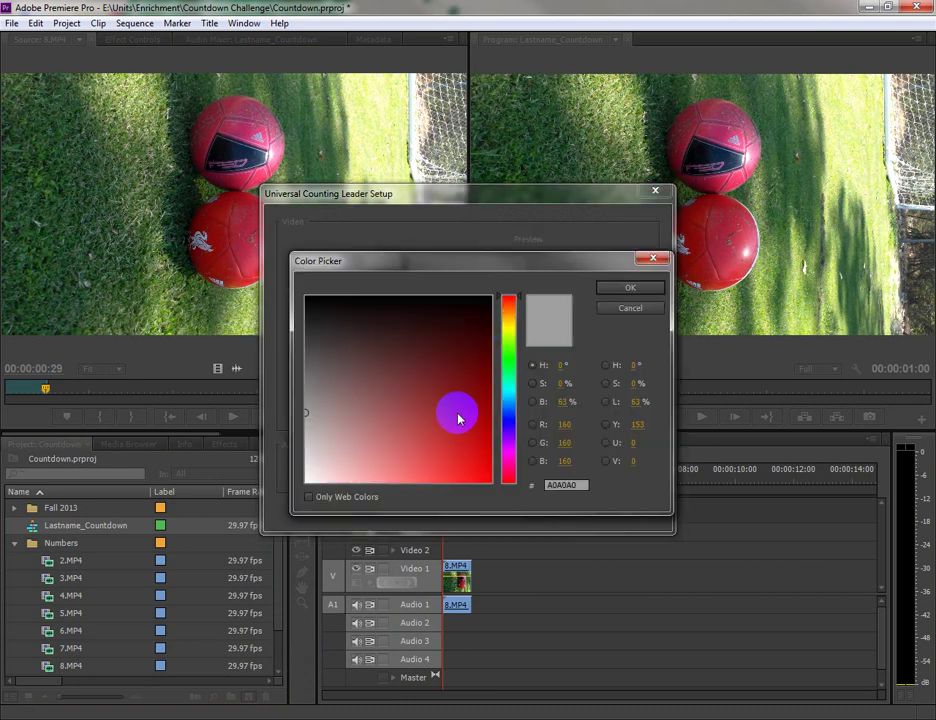
left_click(618, 289)
left_click(383, 293)
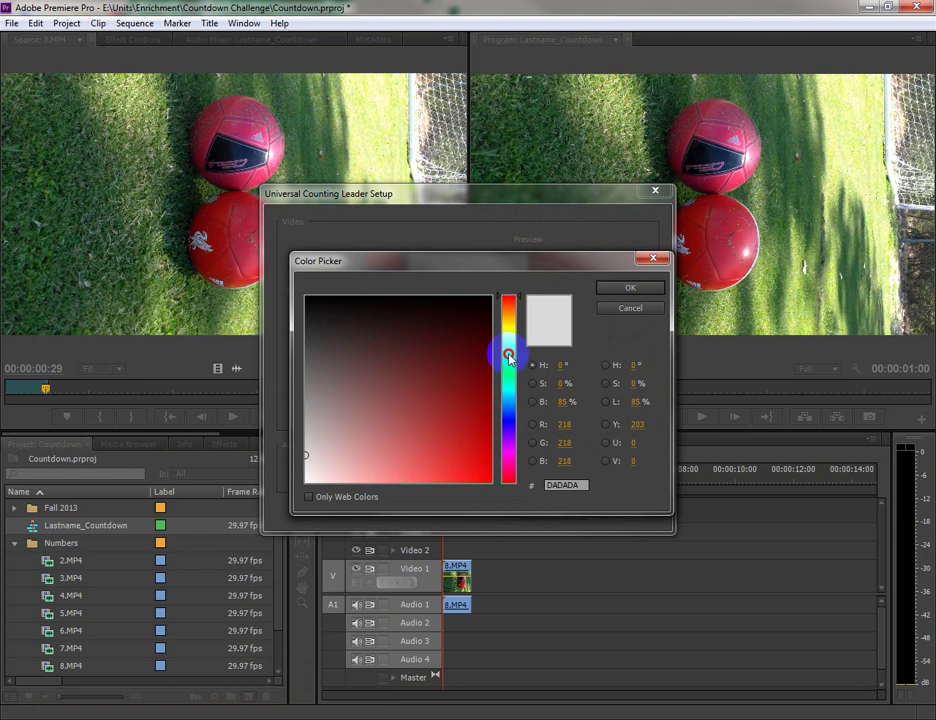
left_click(505, 354)
left_click(428, 407)
left_click(630, 287)
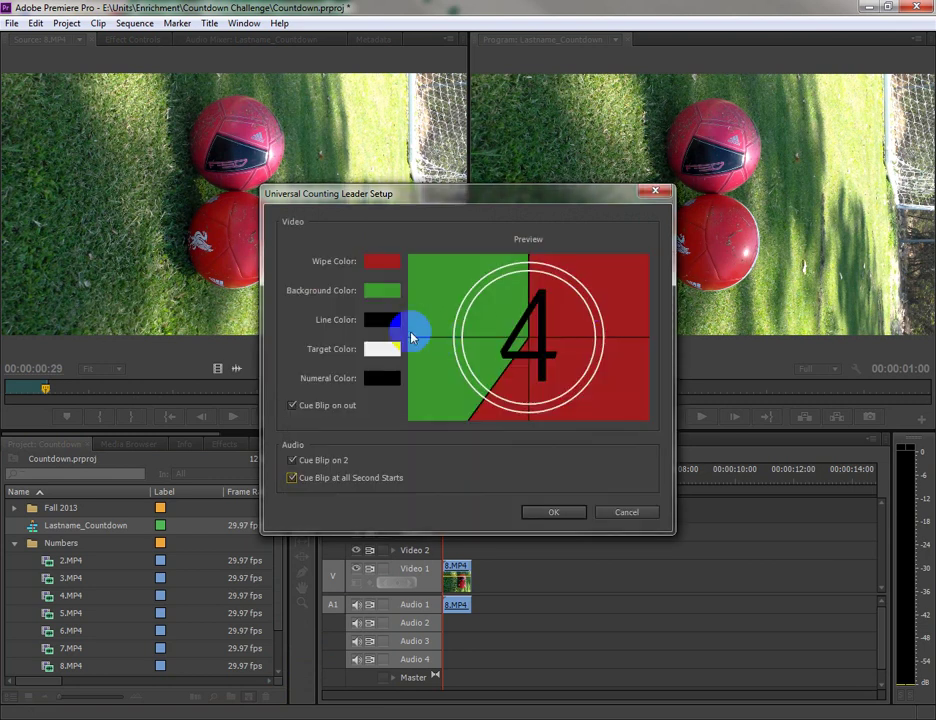
Set the leader's line colour to yellow and create the leader.
left_click(382, 321)
left_click(507, 327)
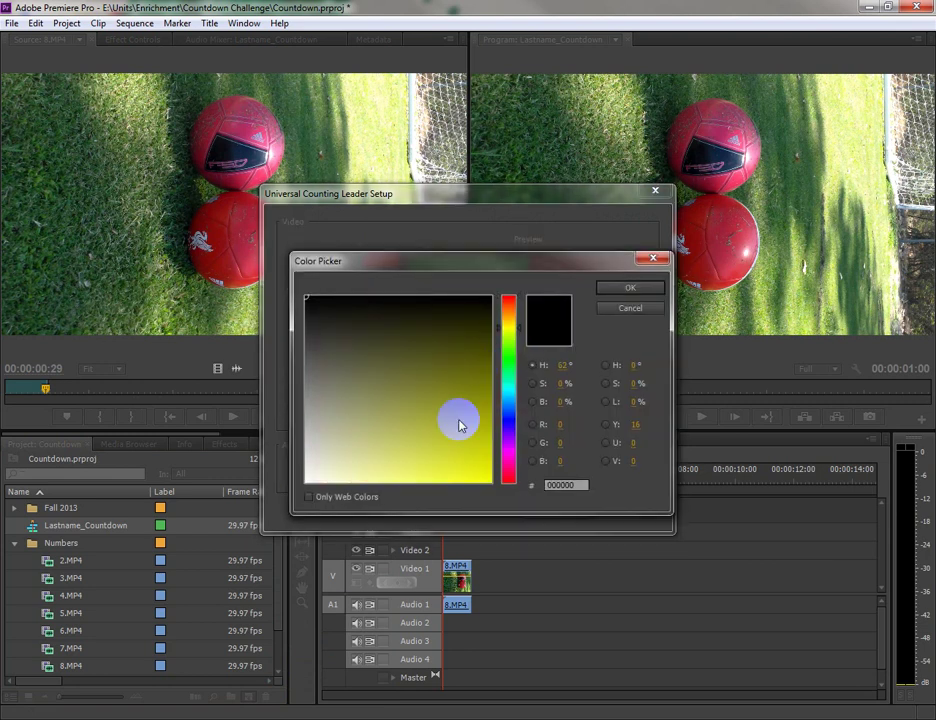
left_click(471, 453)
left_click(628, 287)
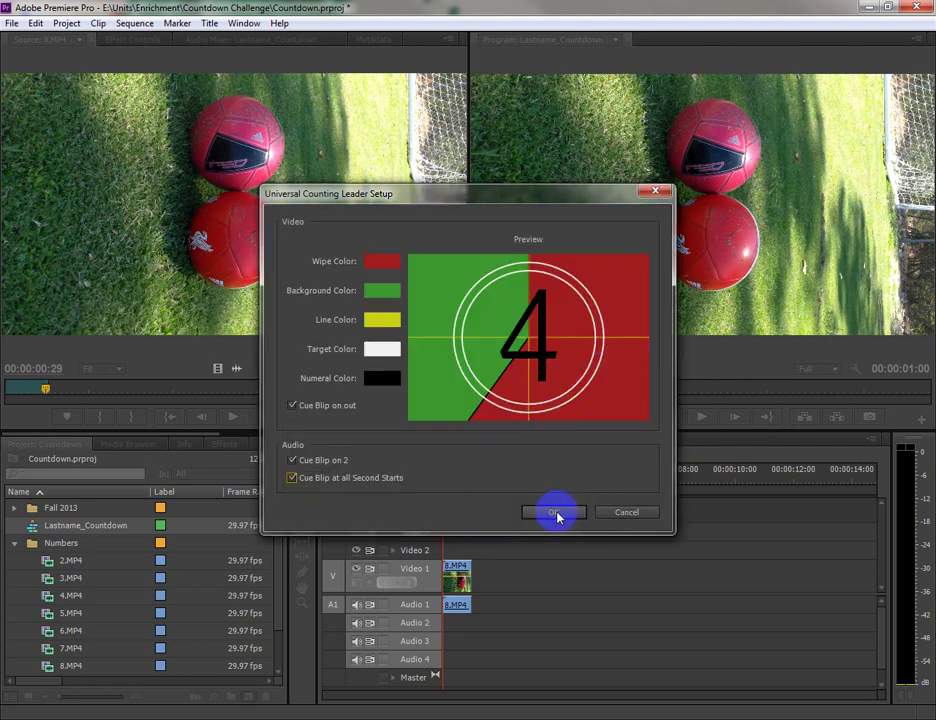
left_click(557, 514)
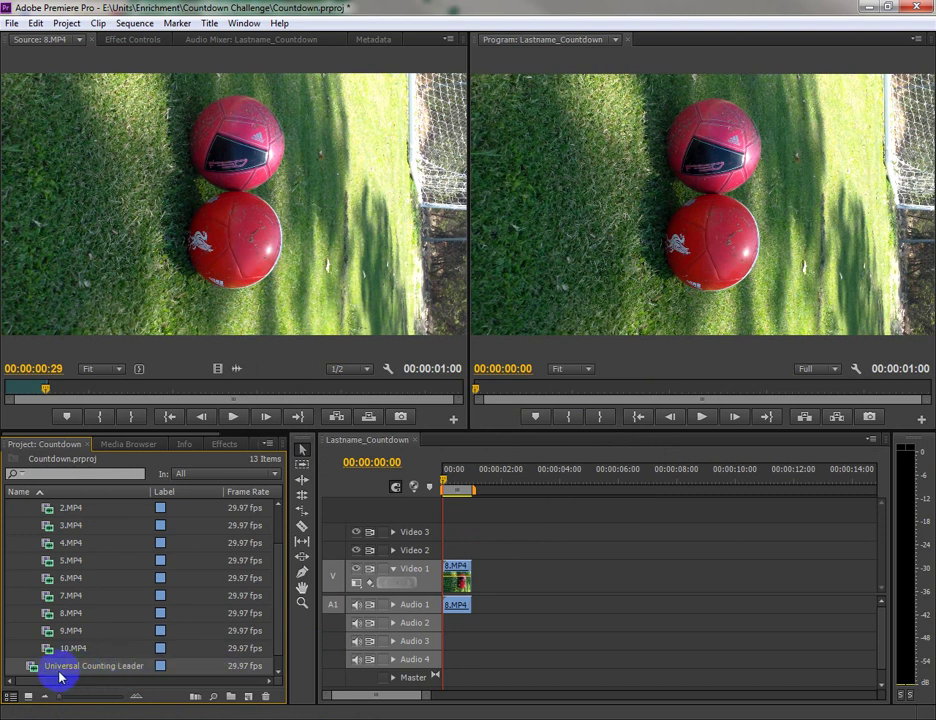
Place the counting leader at the sequence start on Video 2 and Audio 2, expanding both tracks.
left_click_drag(32, 672, 449, 553)
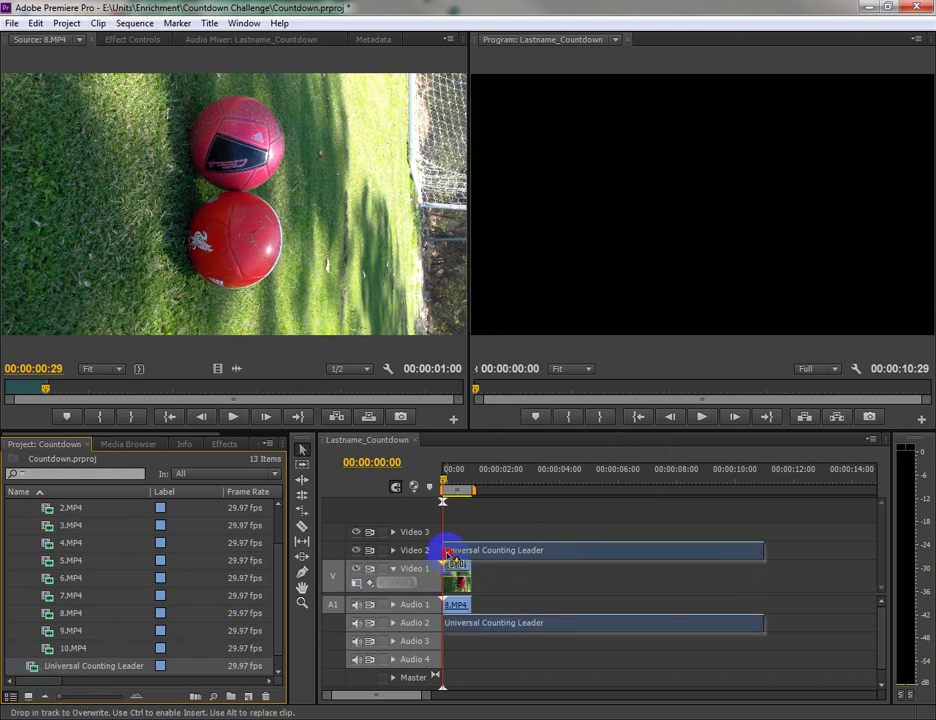
left_click_drag(448, 553, 451, 552)
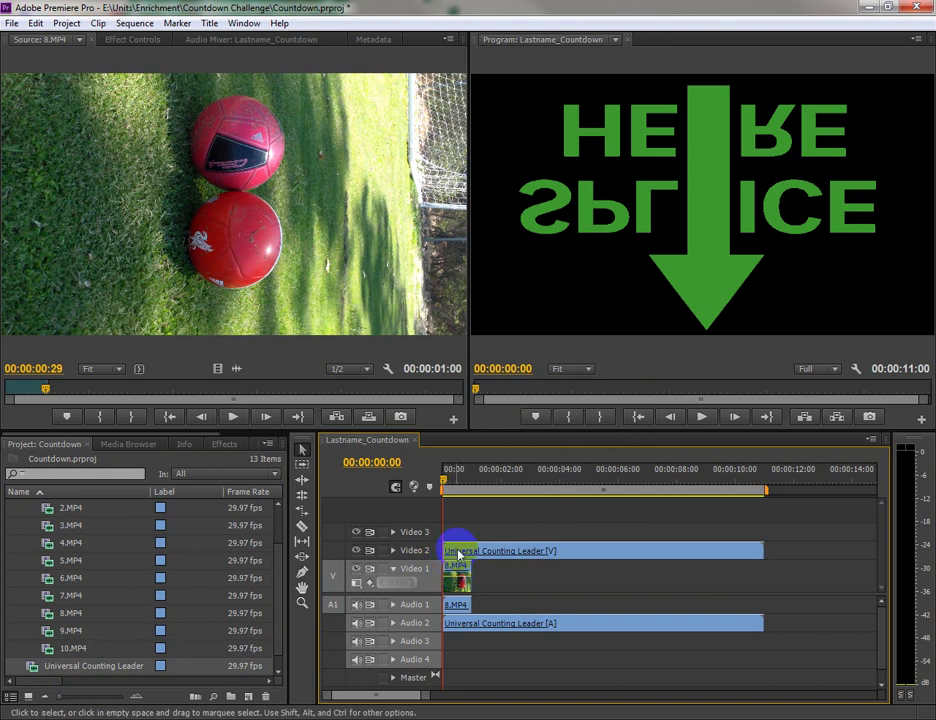
left_click(388, 624)
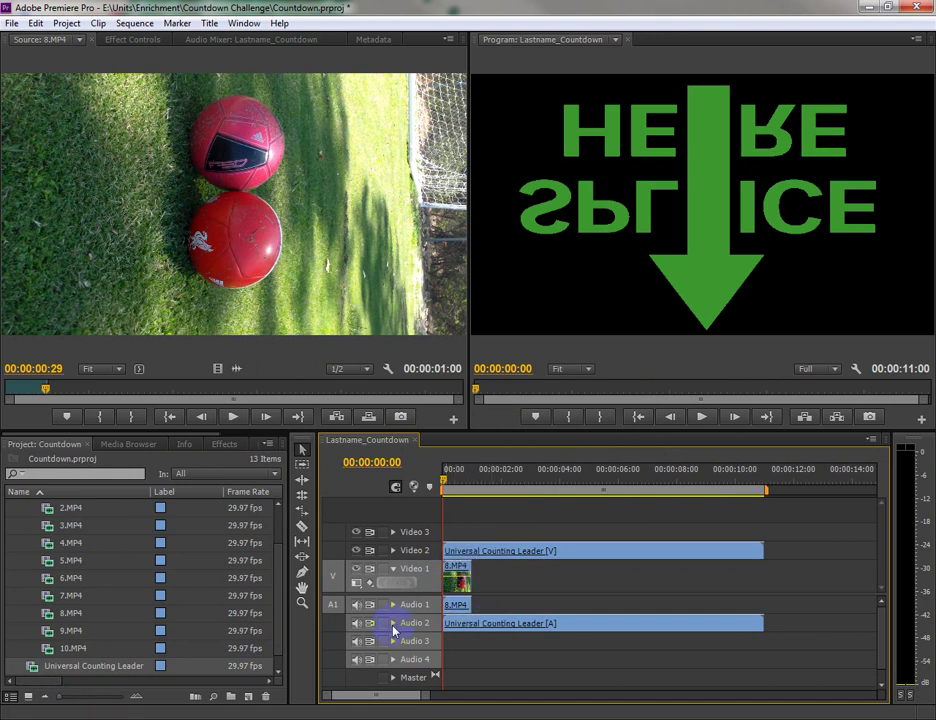
left_click(392, 550)
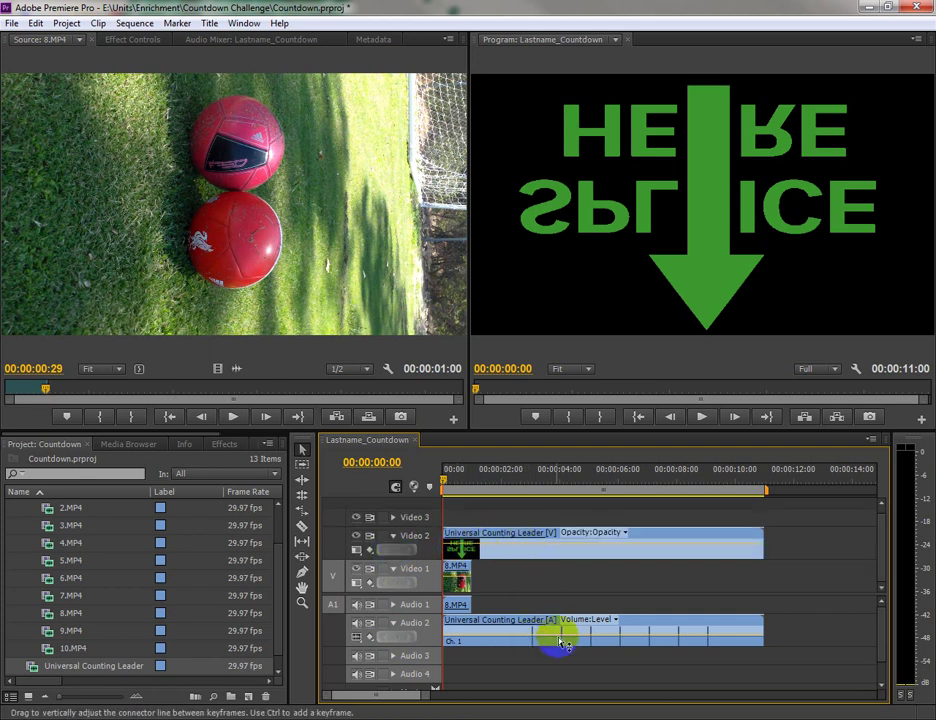
Deselect the leader and select the 8.MP4 clip on Video 1.
left_click(594, 645)
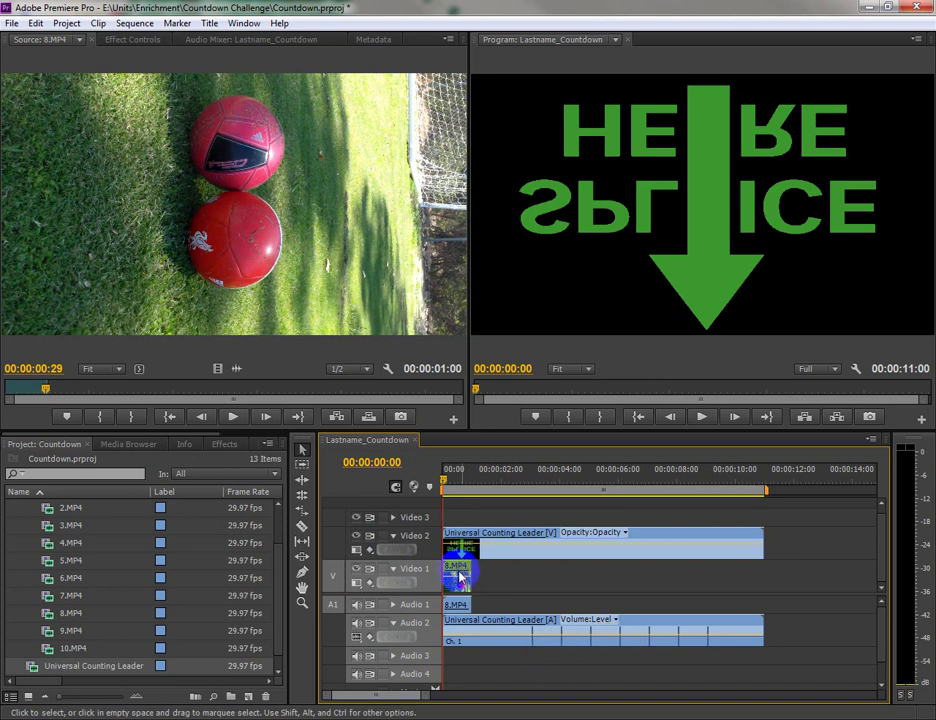
left_click(443, 512)
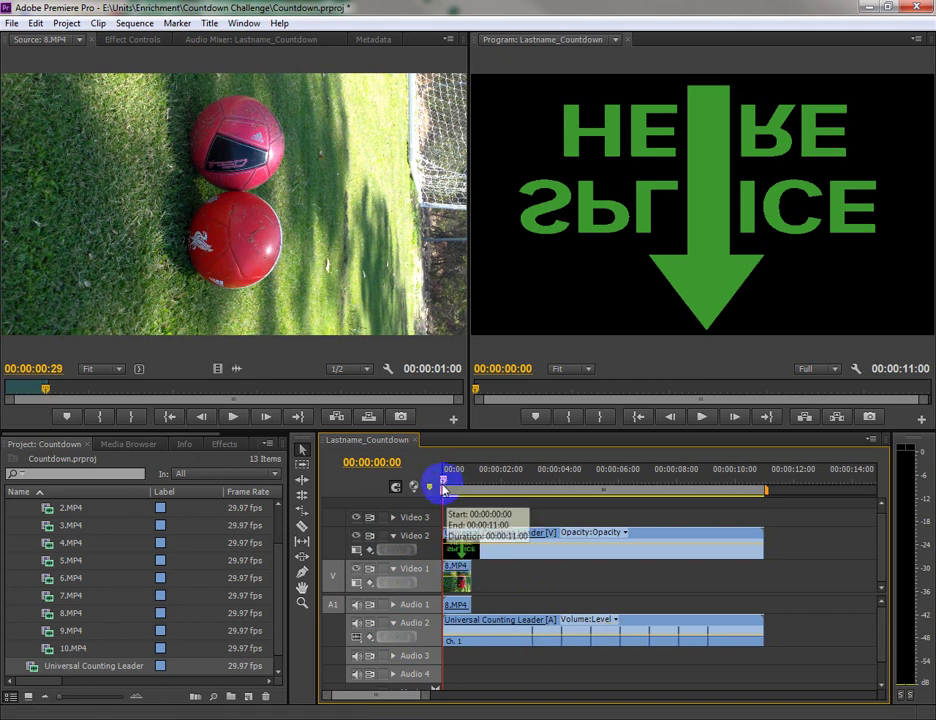
left_click(456, 567)
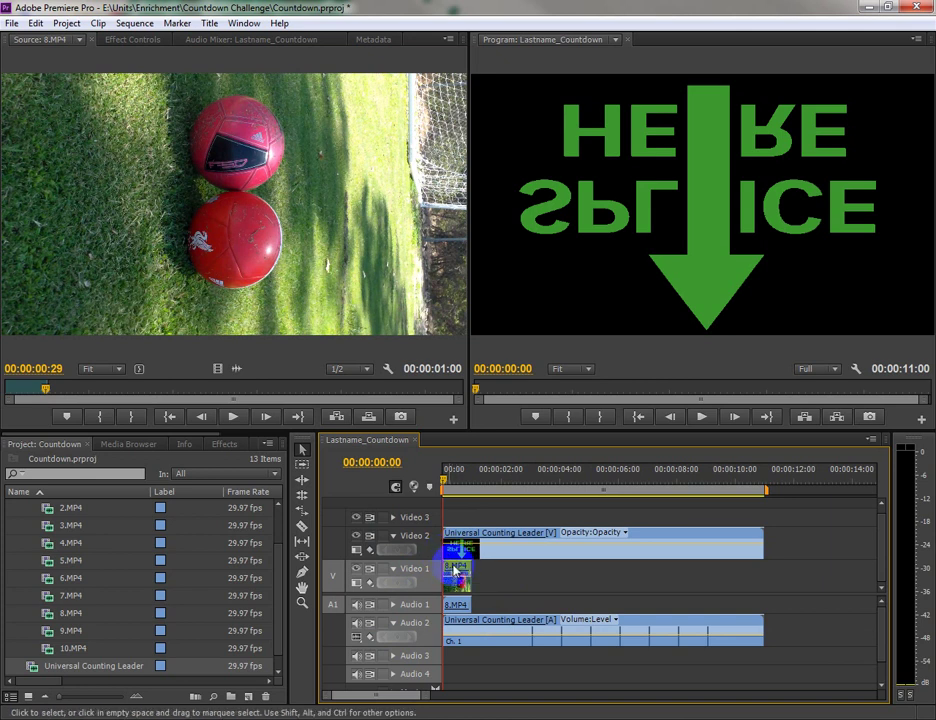
Select the counting leader and drag its opacity rubber band down to about 30.76%.
left_click(472, 548)
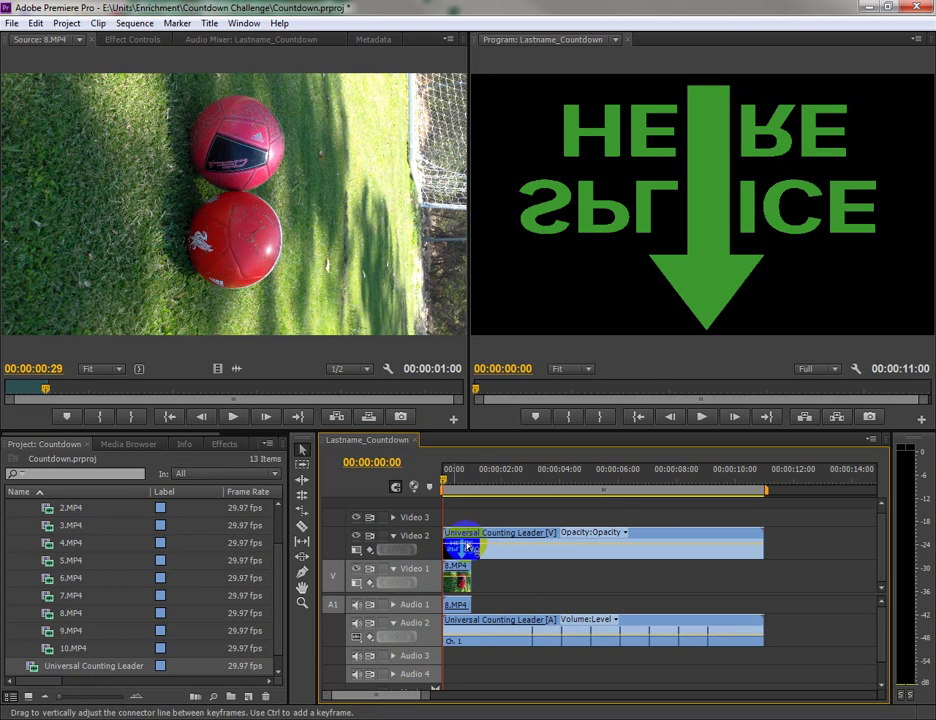
left_click(490, 549)
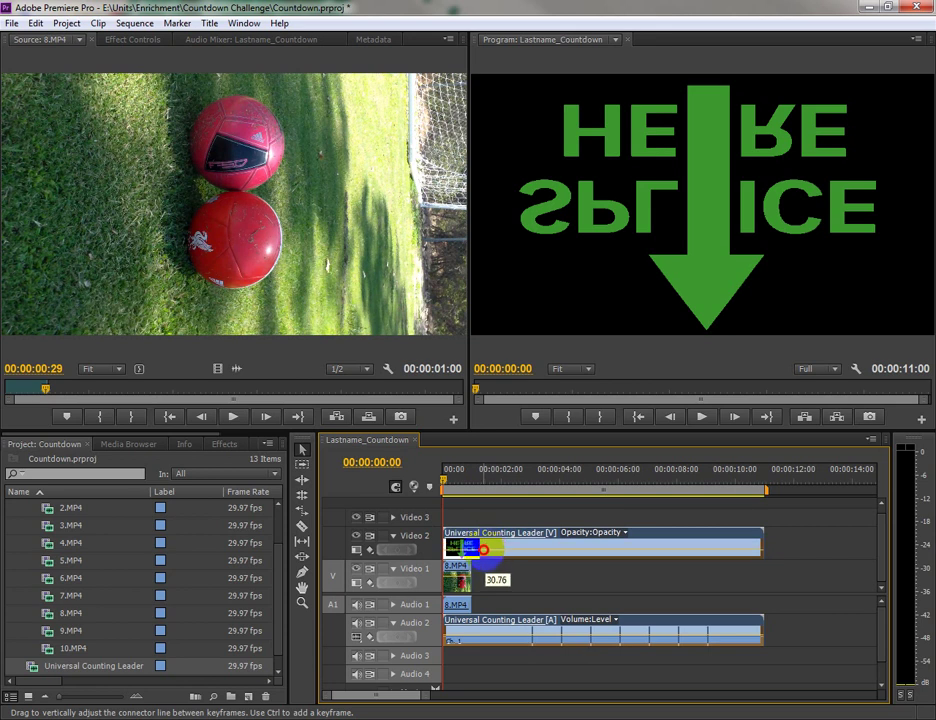
left_click_drag(483, 549, 483, 556)
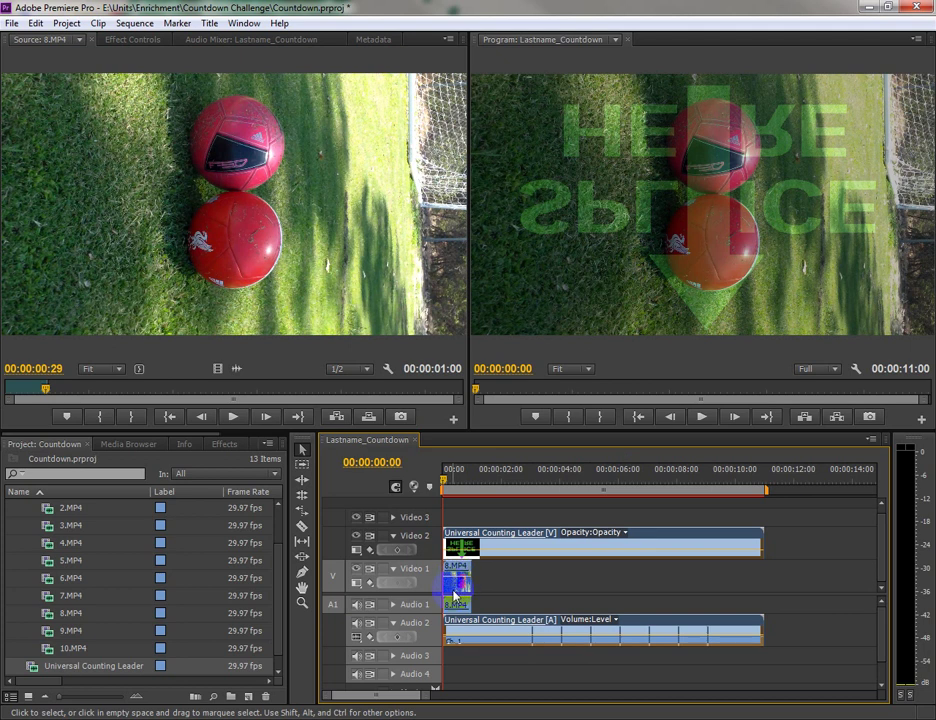
Find 00:00:03:00, where the 8 begins, and snap 8.MP4 to start there.
left_click(444, 481)
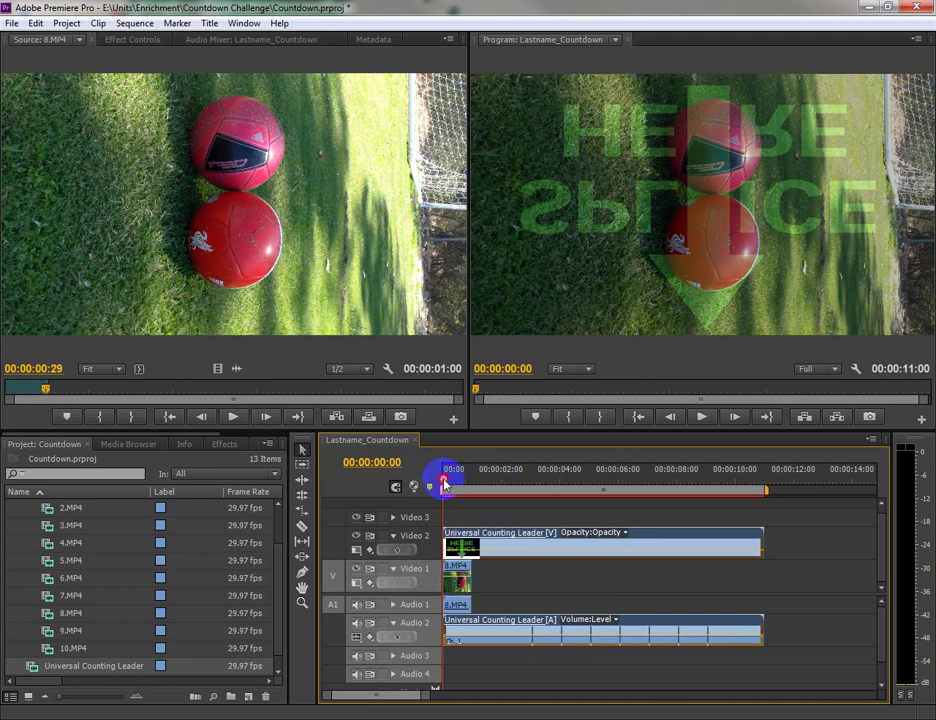
left_click_drag(444, 481, 533, 487)
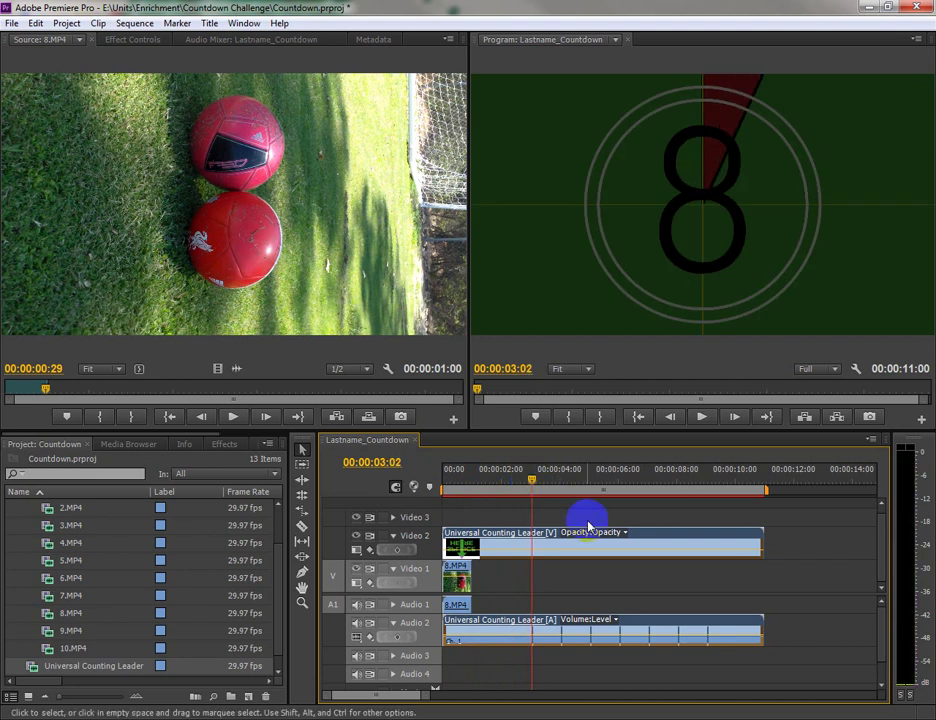
key("Left")
key("Left")
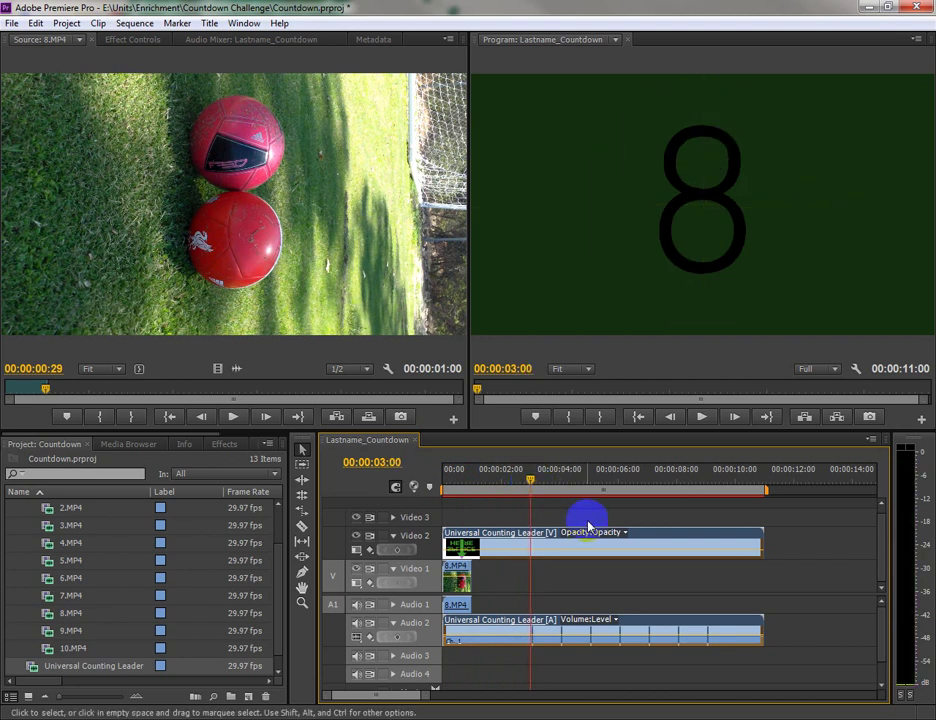
key("Left")
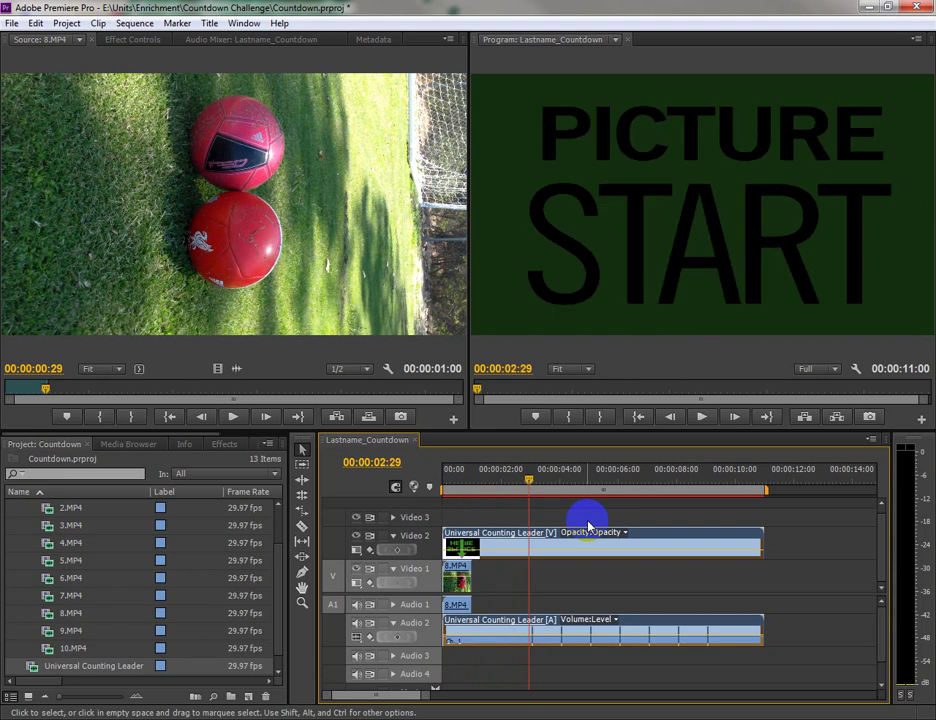
key("Right")
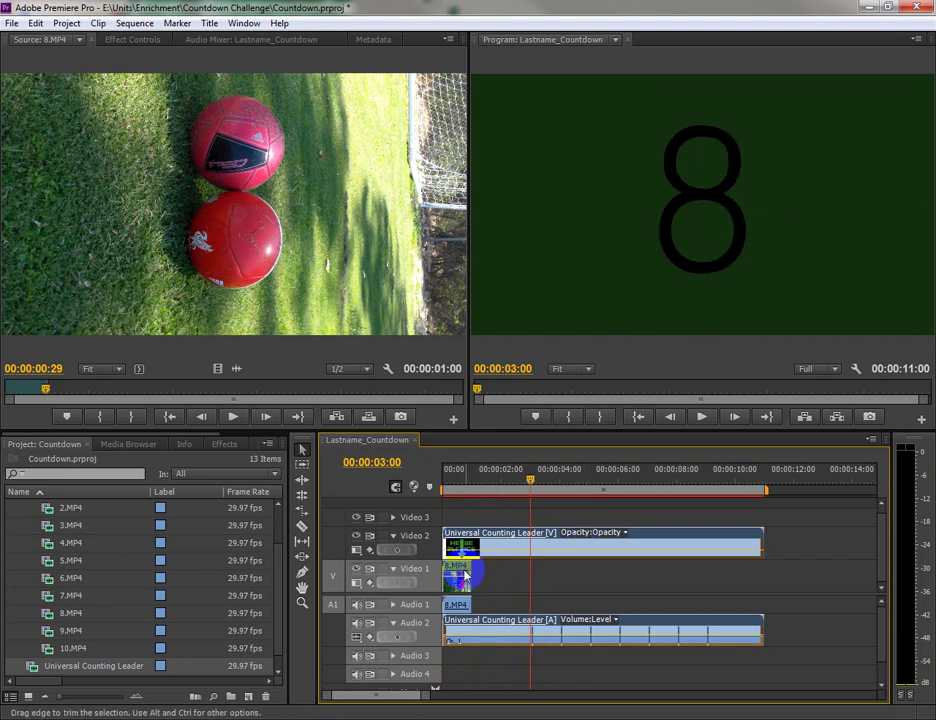
left_click_drag(462, 571, 548, 571)
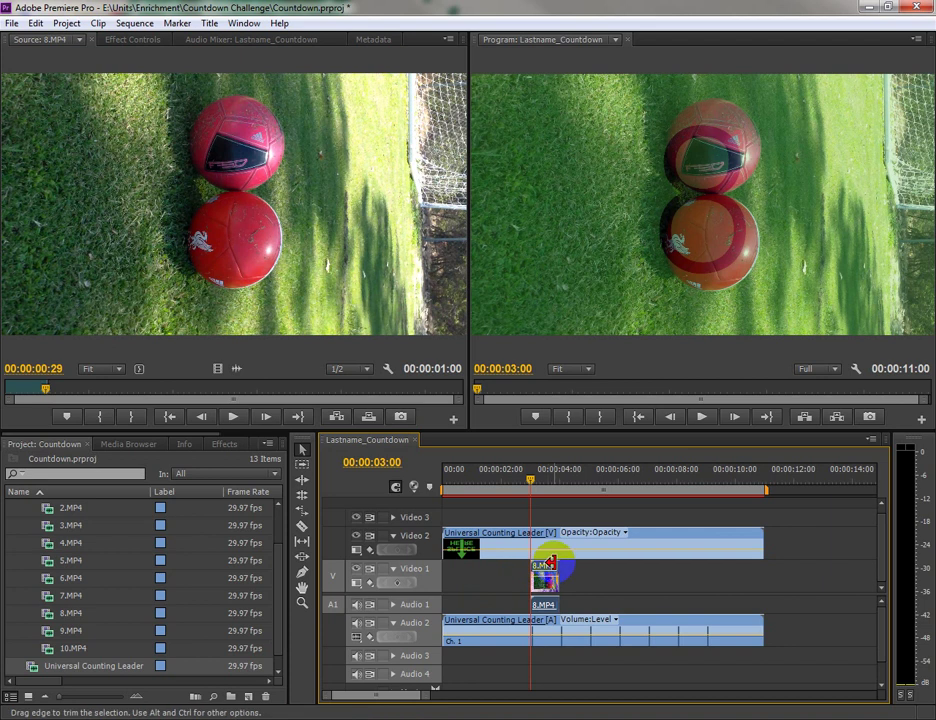
left_click(636, 590)
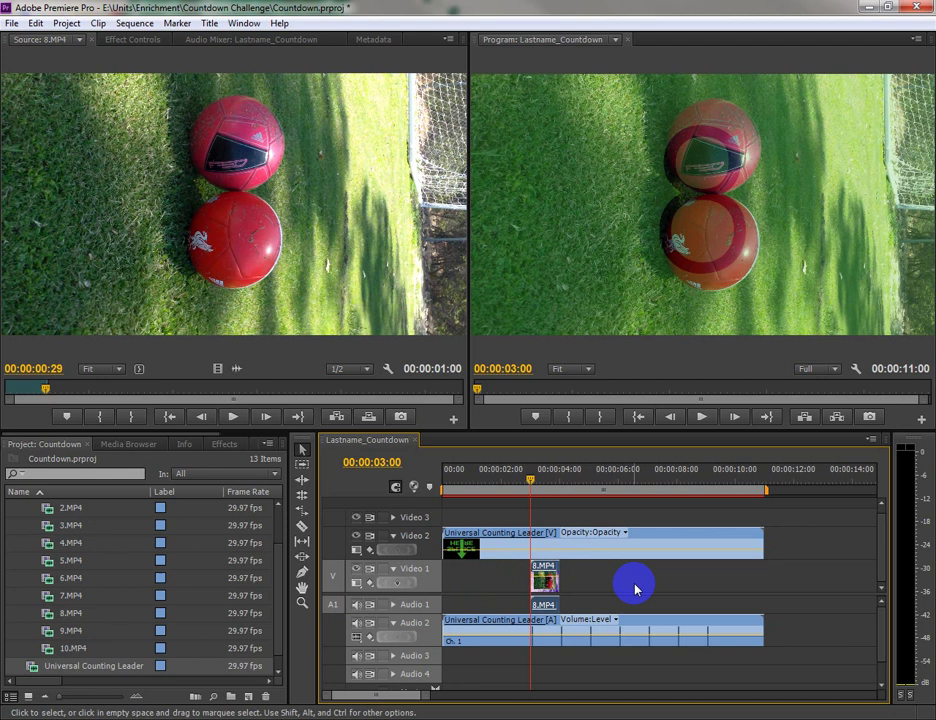
Play the sequence and check the frames where 8.MP4 and the 7 begin.
key("Left")
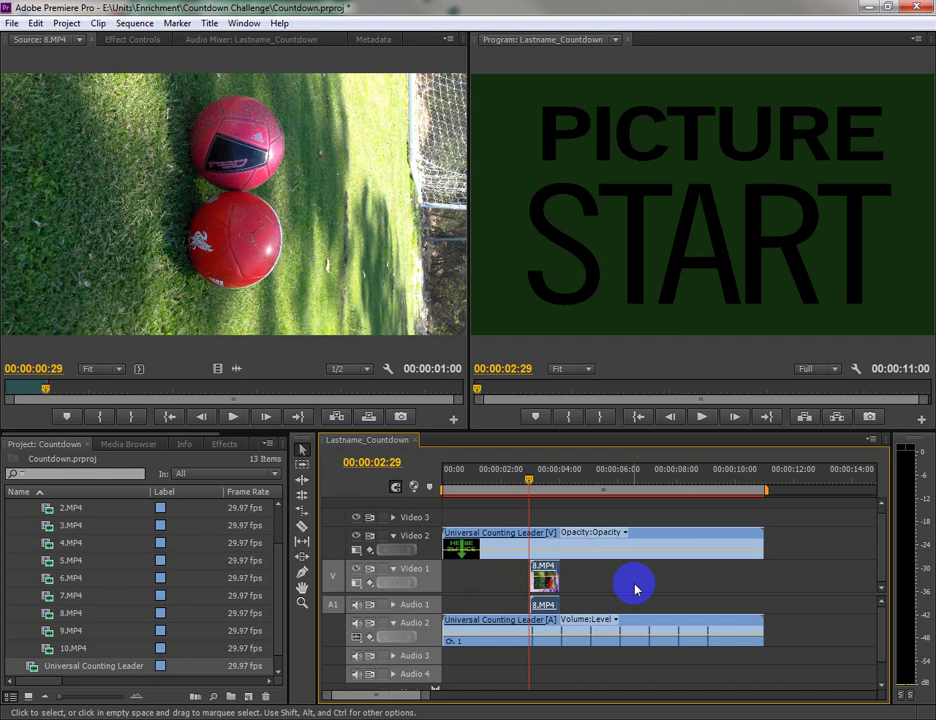
key("Right")
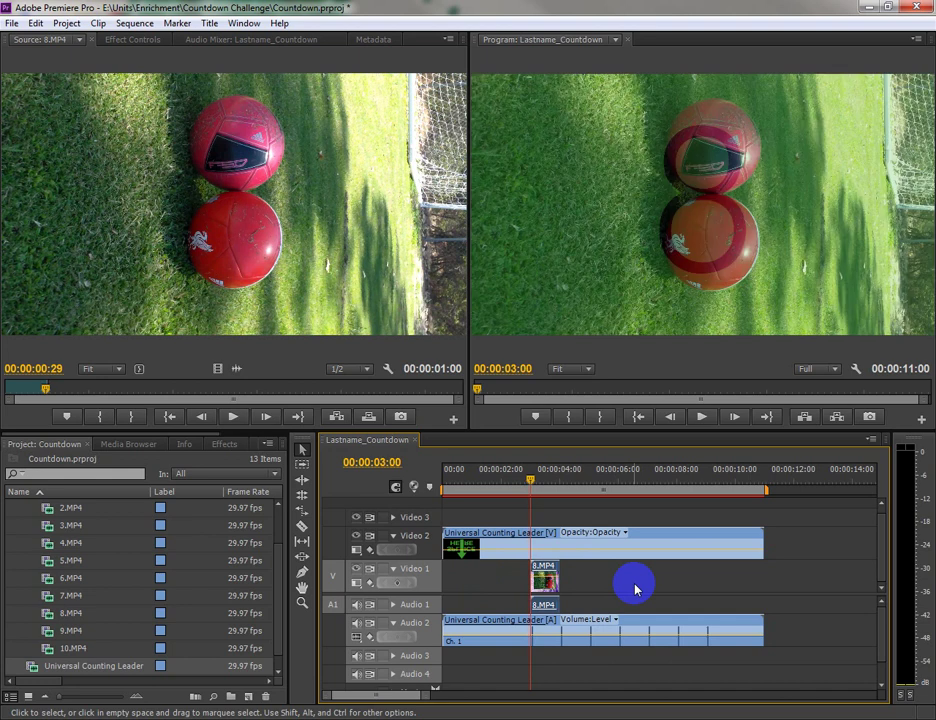
key("space")
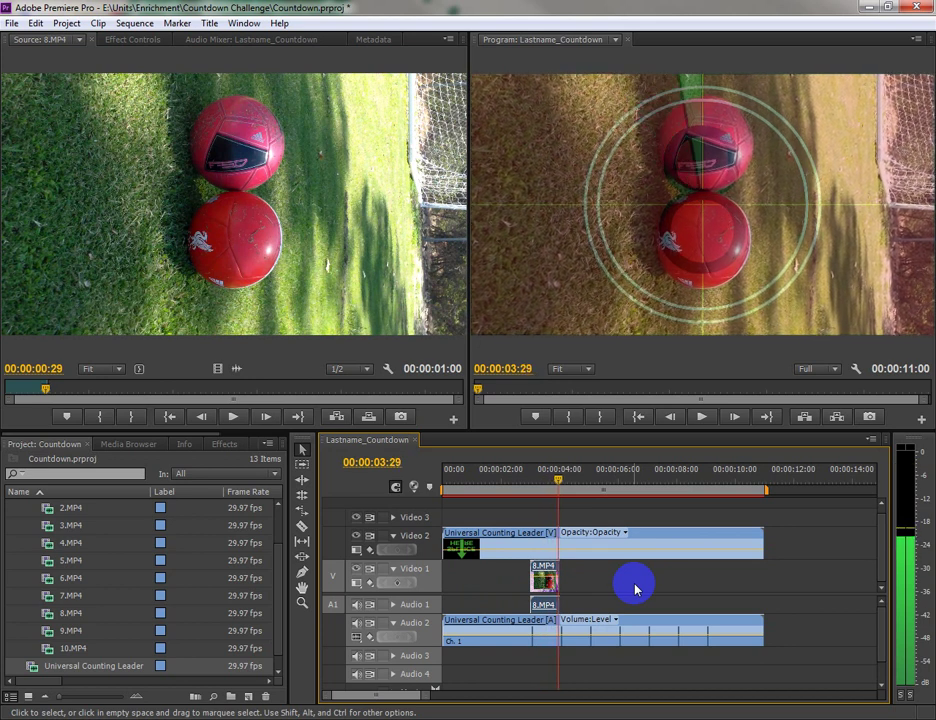
key("Left")
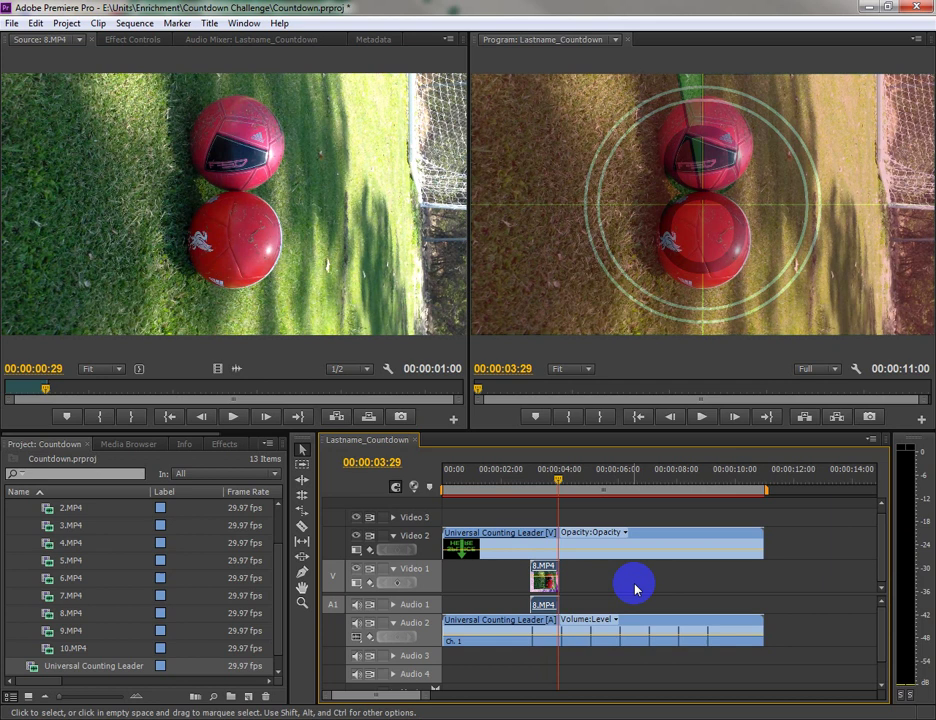
key("Right")
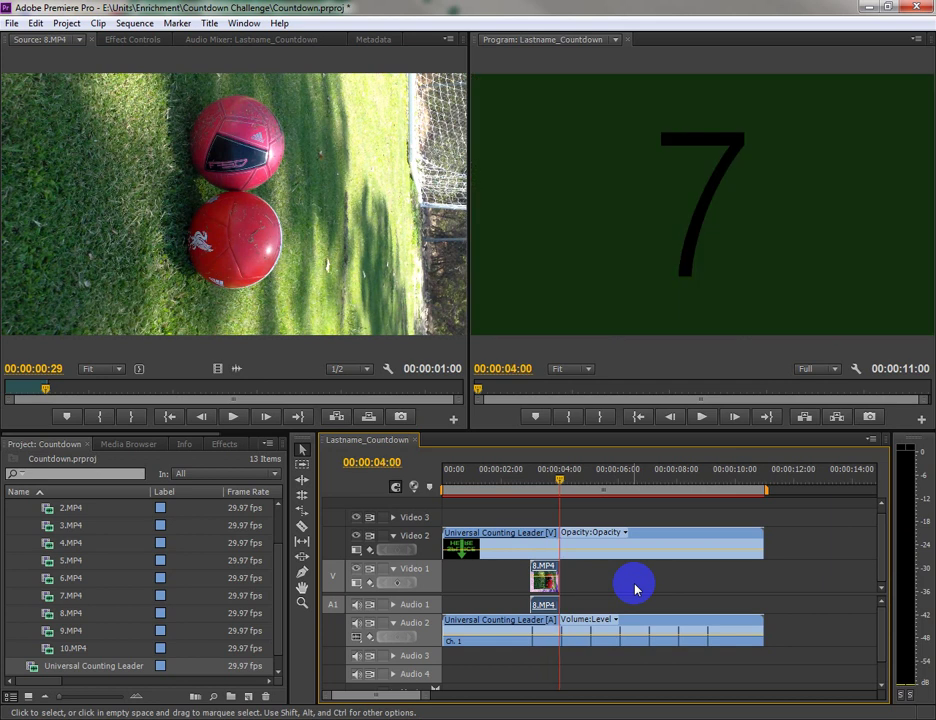
Place 7.MP4 on Video 1 directly after 8.MP4 at 00:00:04:00.
double_click(50, 597)
left_click_drag(10, 388, 36, 391)
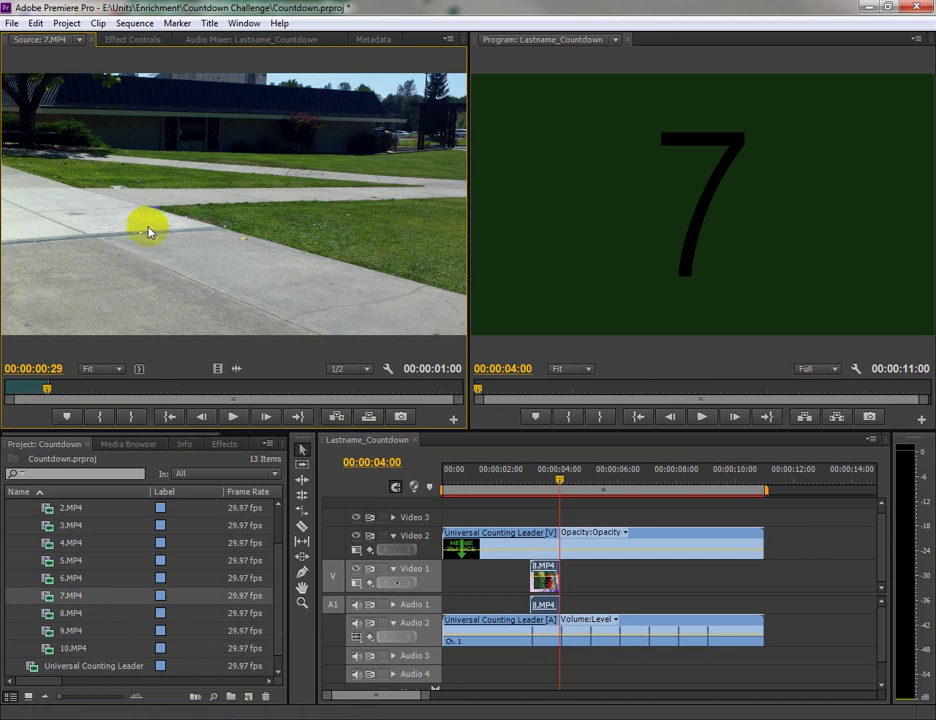
left_click_drag(236, 310, 571, 575)
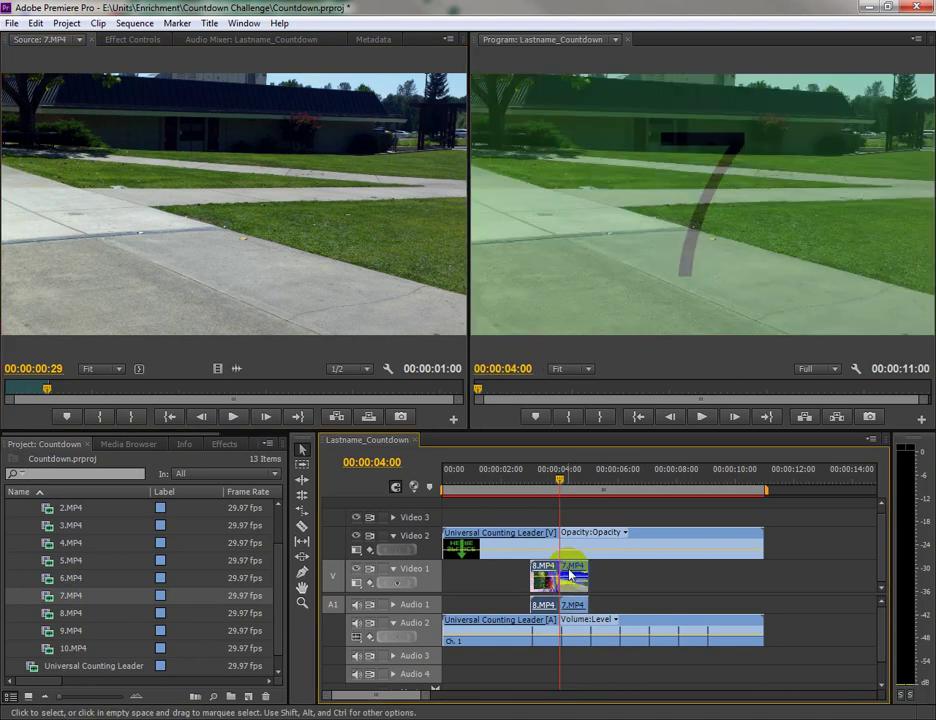
Select the leader and check the frame where the 6 begins.
left_click(576, 537)
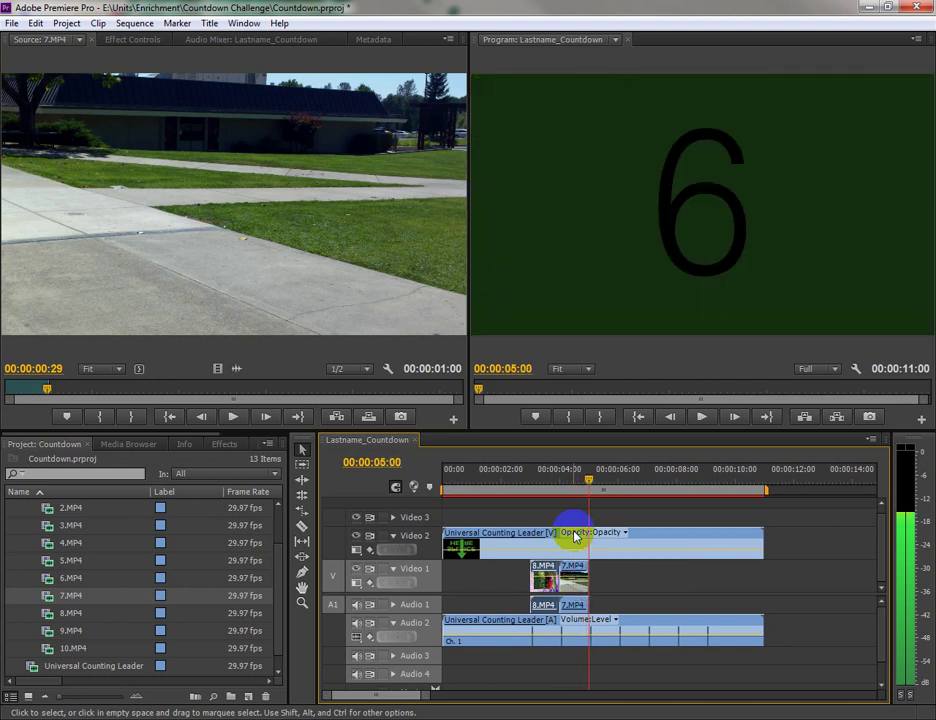
key("Left")
key("Right")
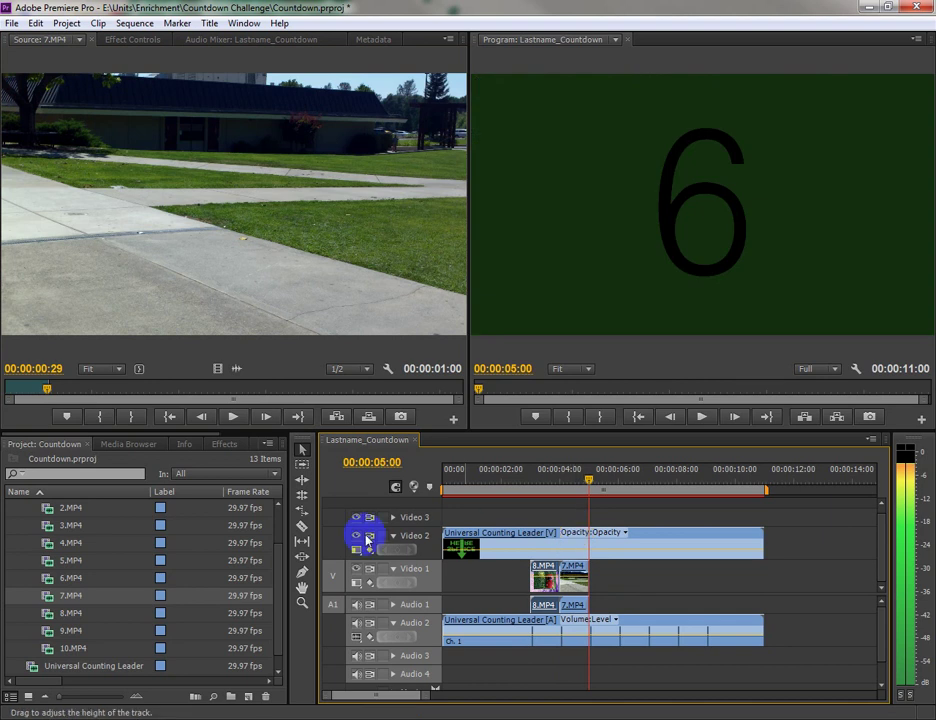
Cut one second each of 6.MP4, 5.MP4 and 4.MP4 and line them up after 7.MP4 on Video 1.
double_click(48, 580)
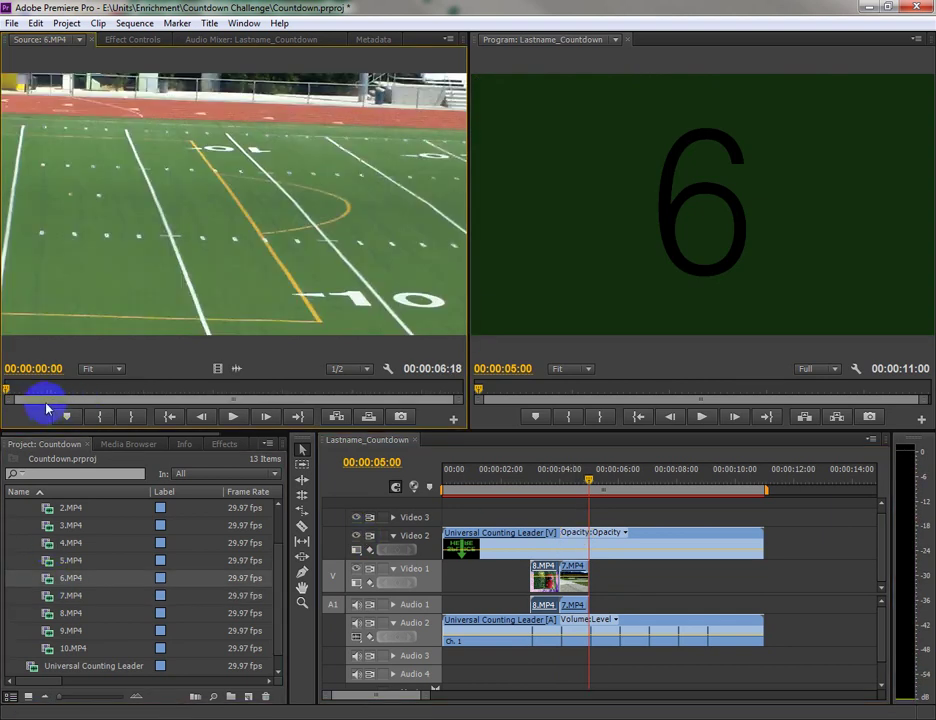
left_click_drag(6, 390, 72, 396)
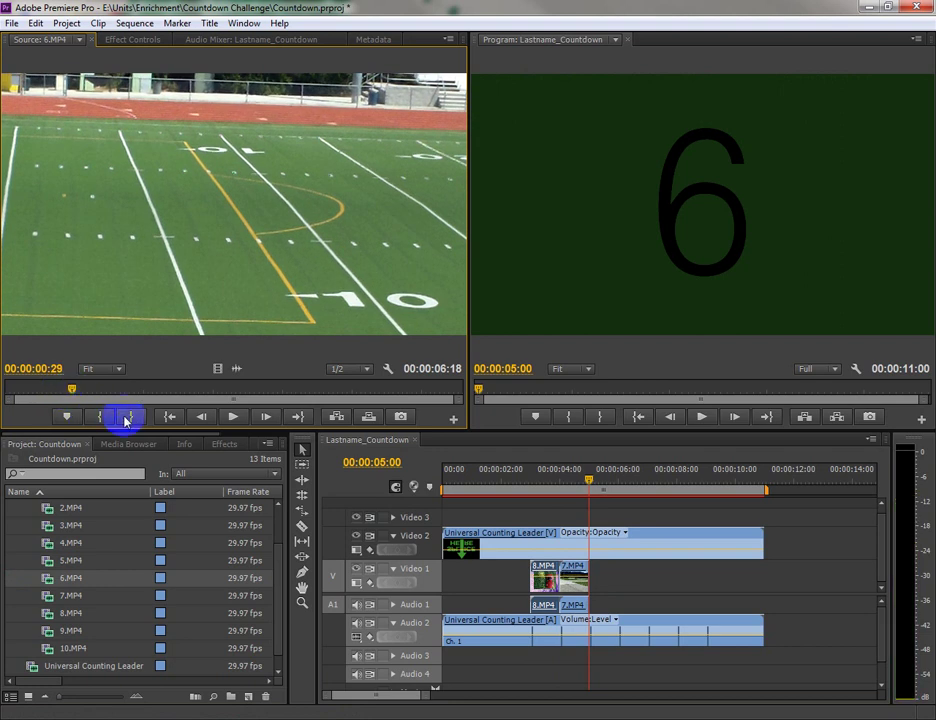
left_click_drag(155, 176, 600, 580)
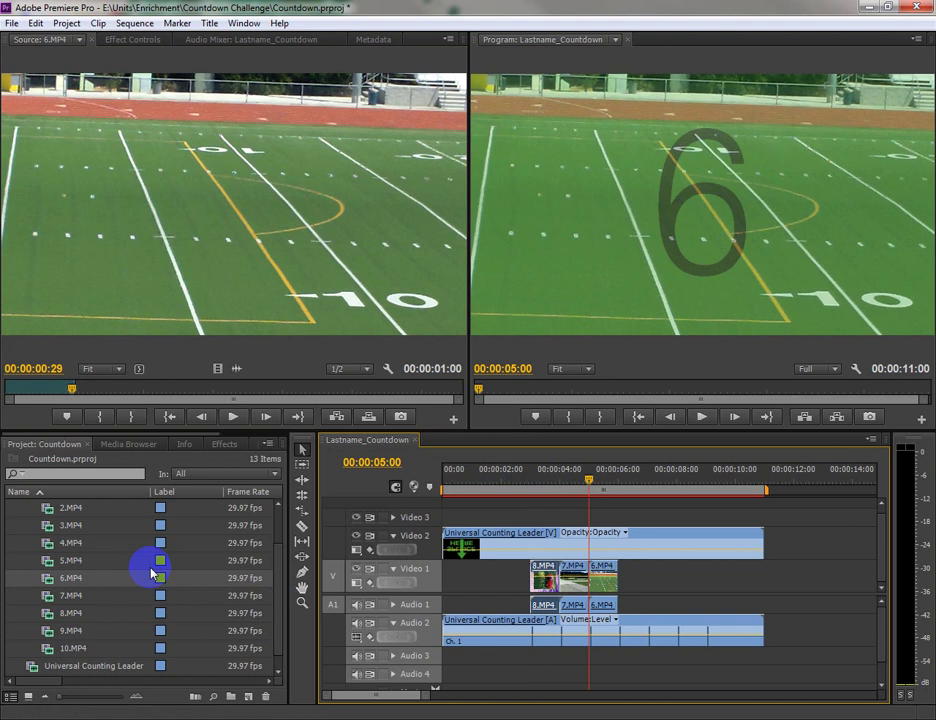
double_click(45, 560)
left_click_drag(12, 393, 42, 392)
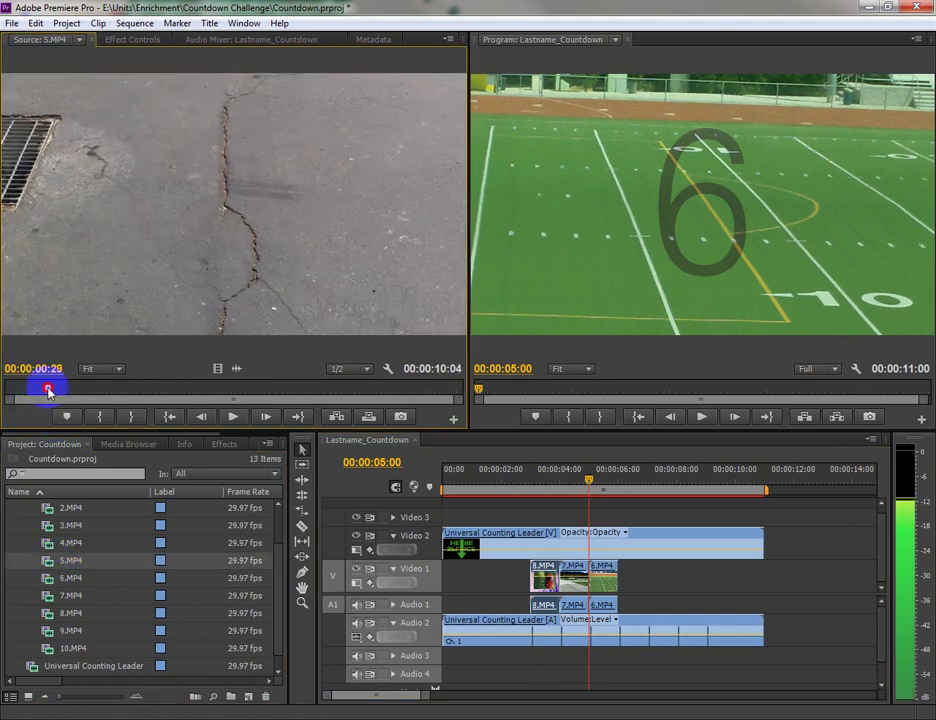
left_click(130, 416)
left_click_drag(130, 267, 628, 568)
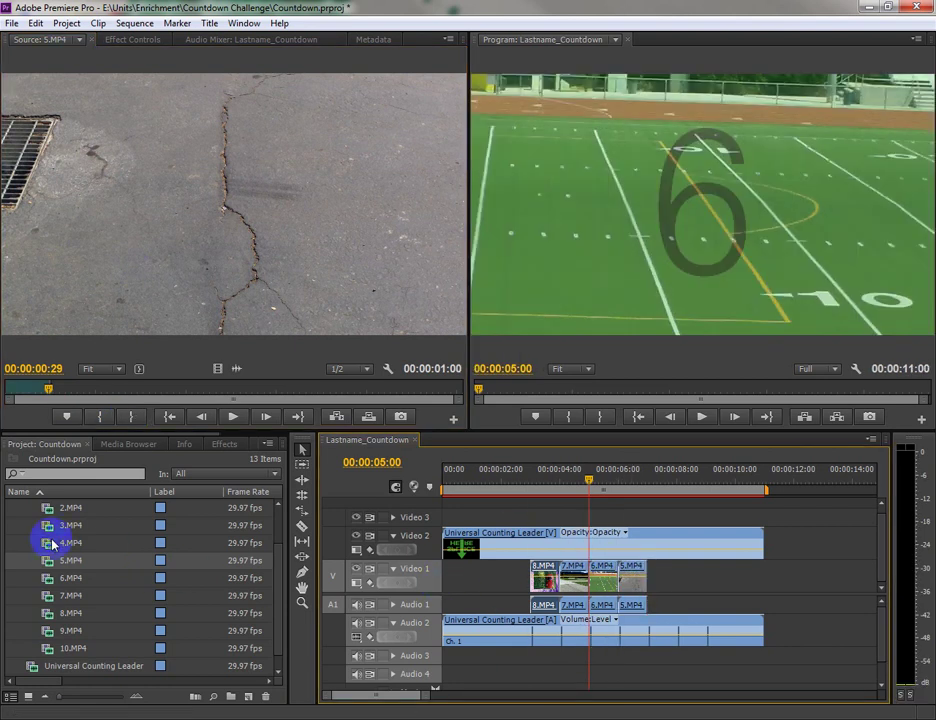
double_click(52, 543)
left_click_drag(6, 388, 46, 388)
left_click(131, 416)
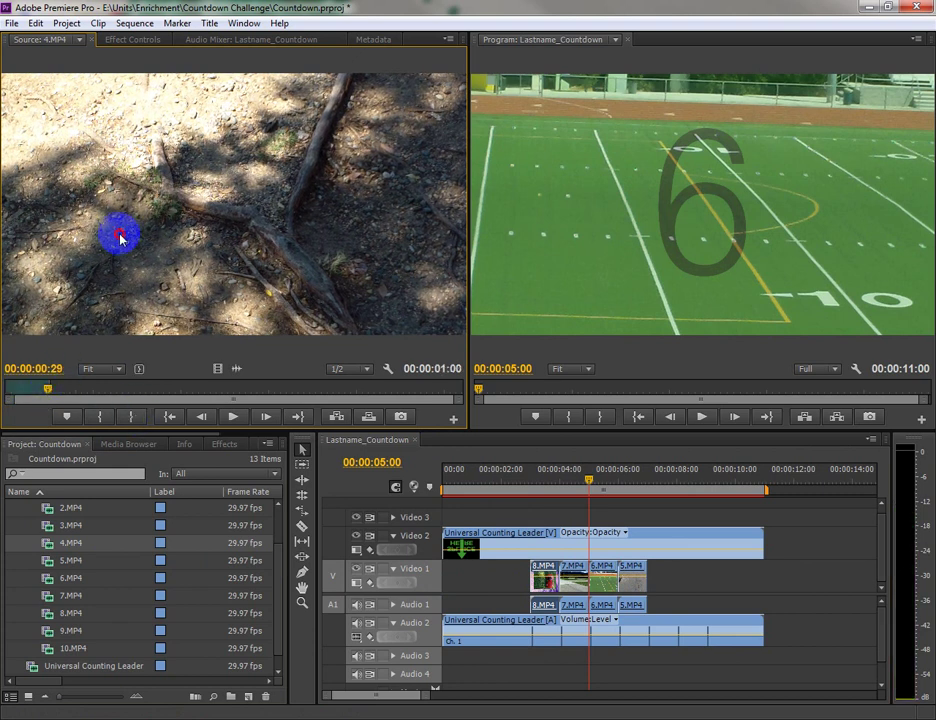
left_click_drag(119, 237, 660, 604)
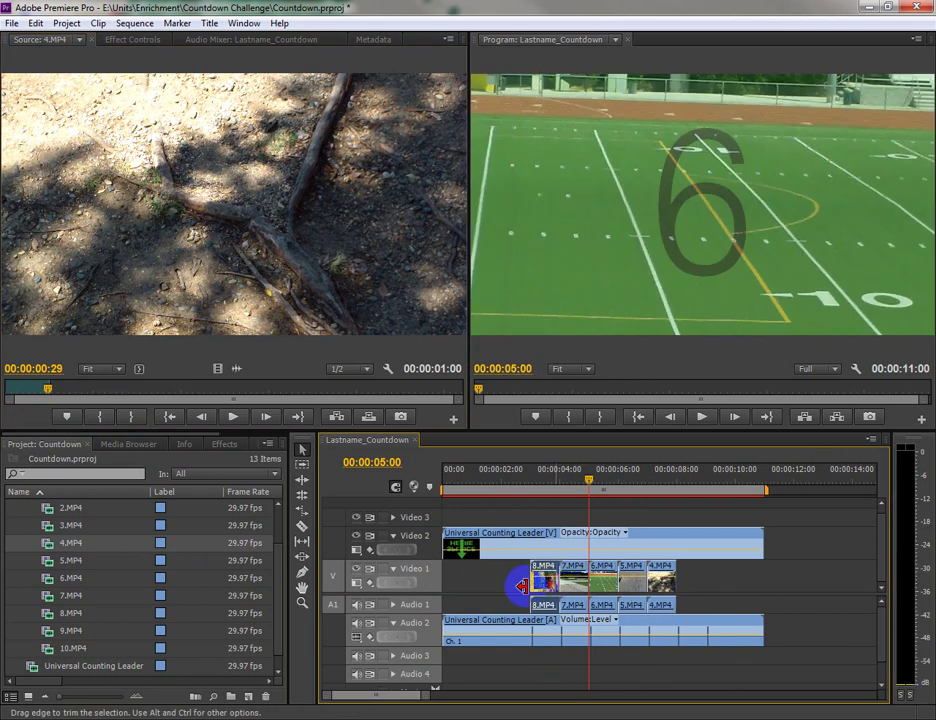
Add a one-second 3.MP4 clip on Video 1 right after 4.MP4.
double_click(52, 527)
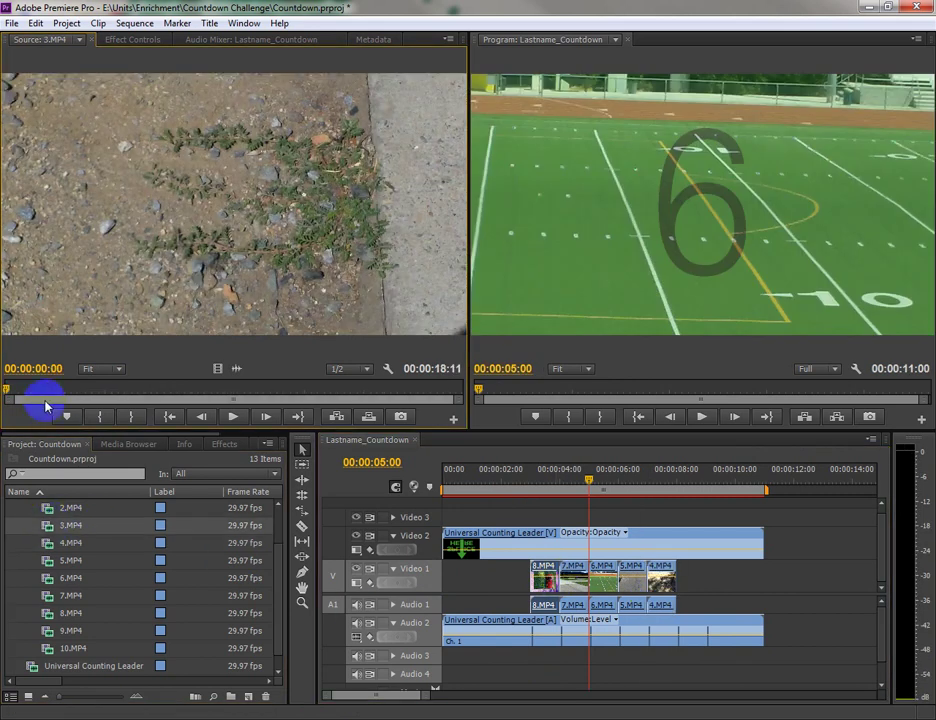
left_click_drag(9, 388, 28, 391)
left_click(130, 417)
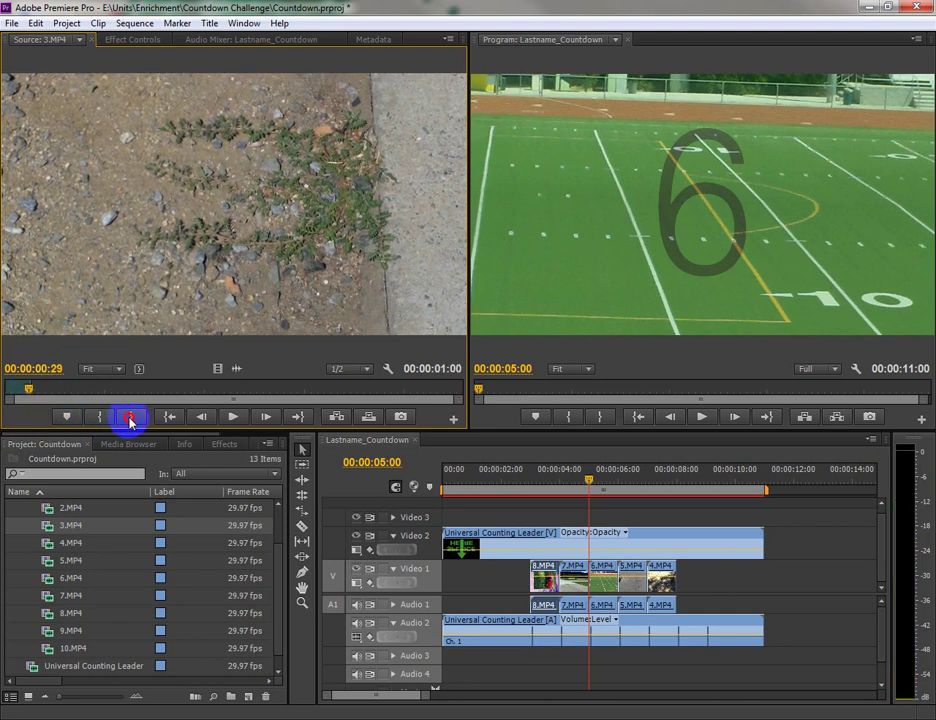
left_click_drag(170, 260, 683, 584)
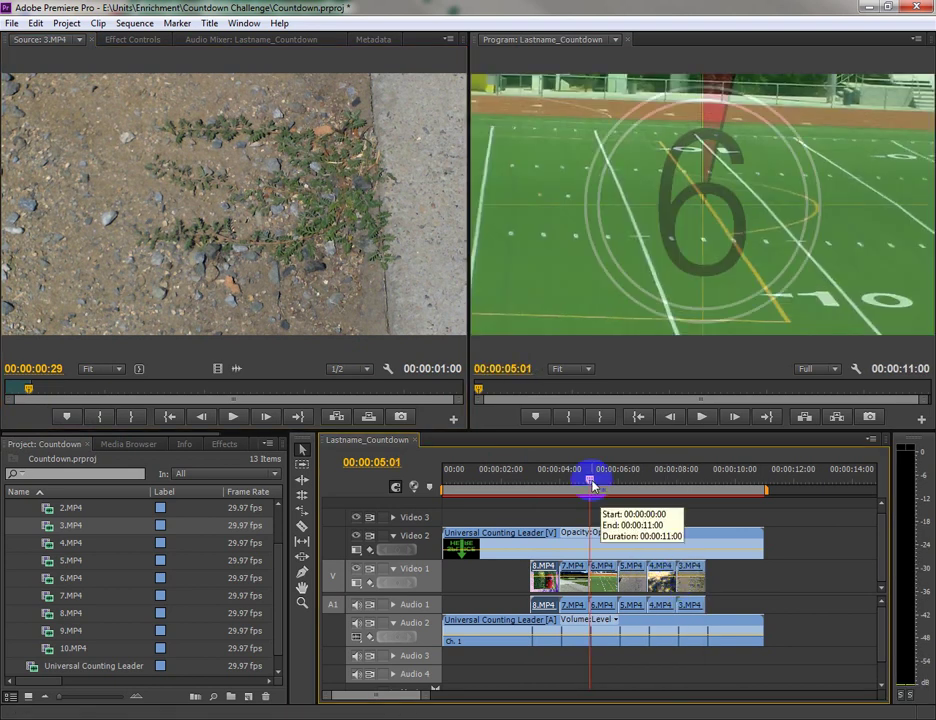
Step the playhead frame by frame to 00:00:09:00, the first frame of the 2.
left_click_drag(589, 478, 672, 489)
key("Right")
key("Right")
key("Right")
key("Right")
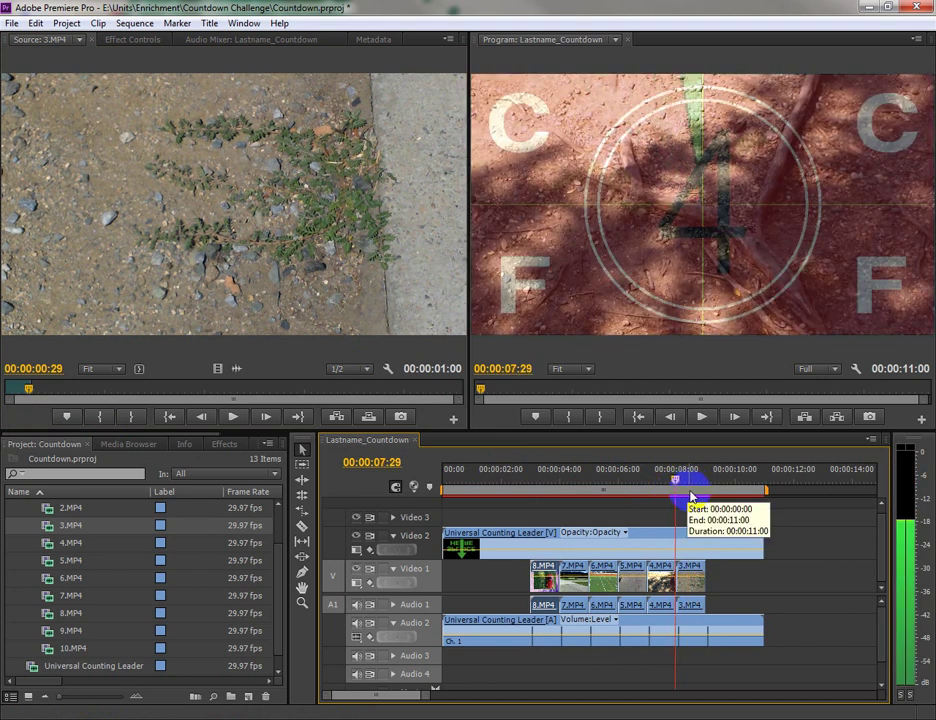
key("Right")
key("Right")
key("Right")
key("Right")
key("Right")
key("Right")
key("Right")
key("Right")
key("Right")
key("Right")
key("Right")
key("Right")
key("Right")
key("Right")
key("Right")
key("Right")
key("Right")
key("Right")
key("Right")
key("Right")
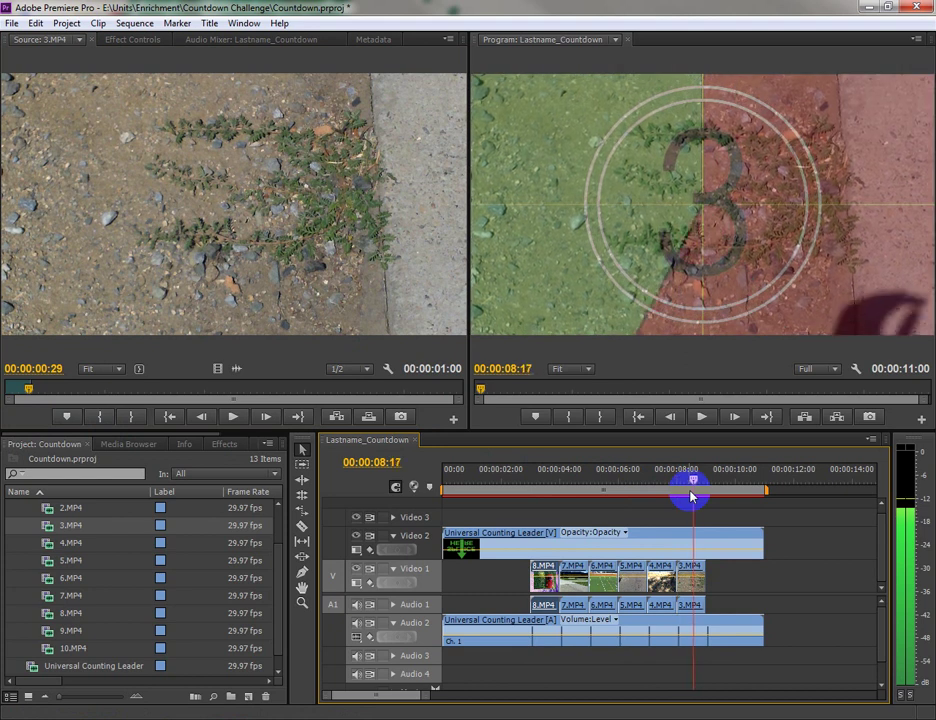
key("Right")
key("Right")
key("Right")
key("Right")
key("Right")
key("Right")
key("Right")
key("Right")
key("Right")
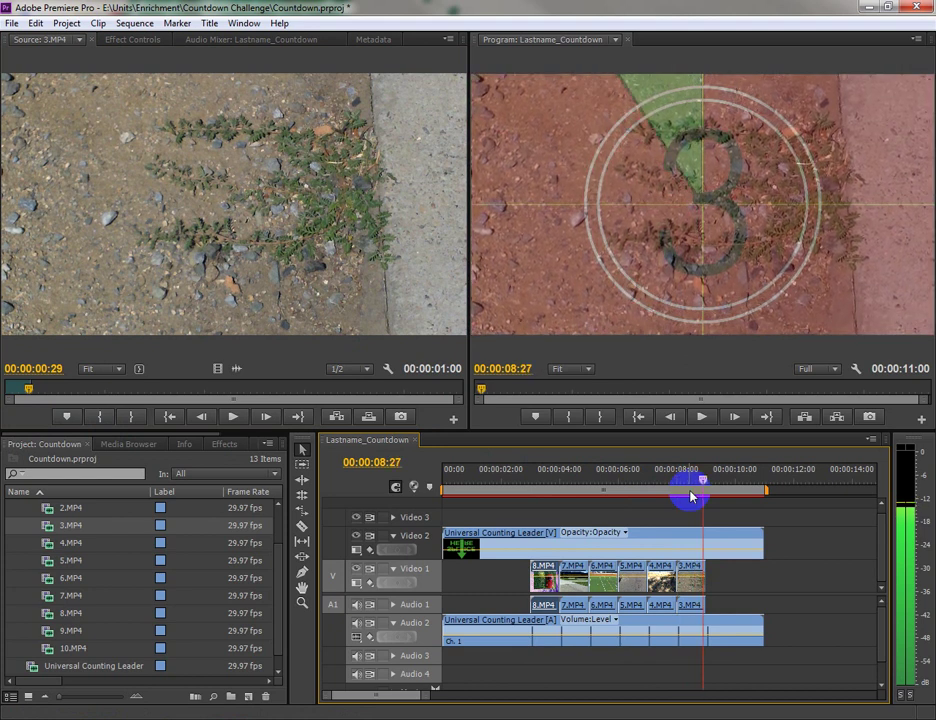
key("Right")
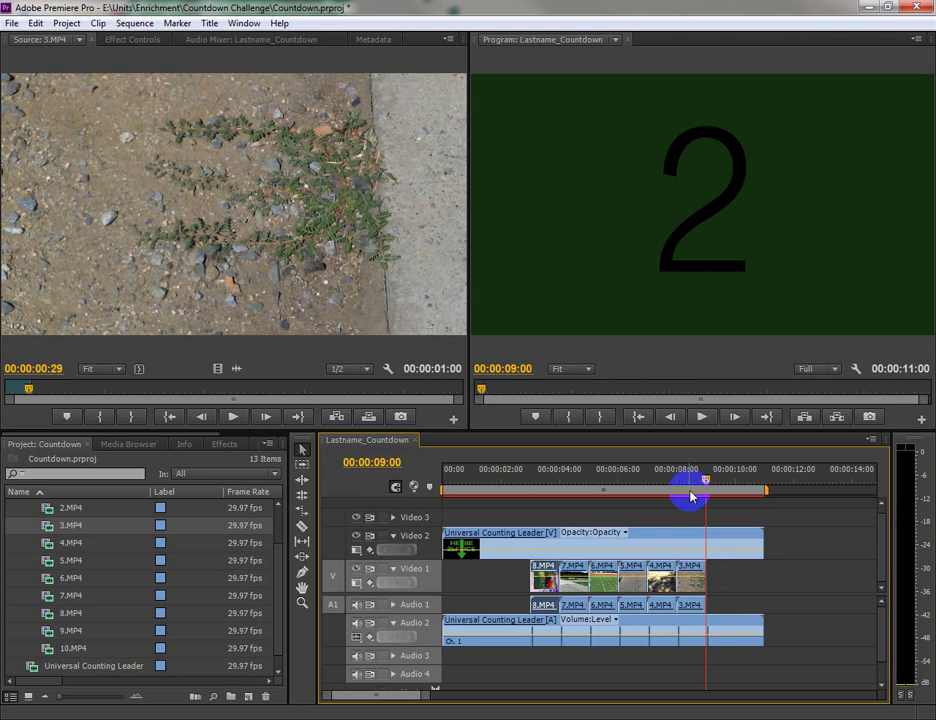
key("Right")
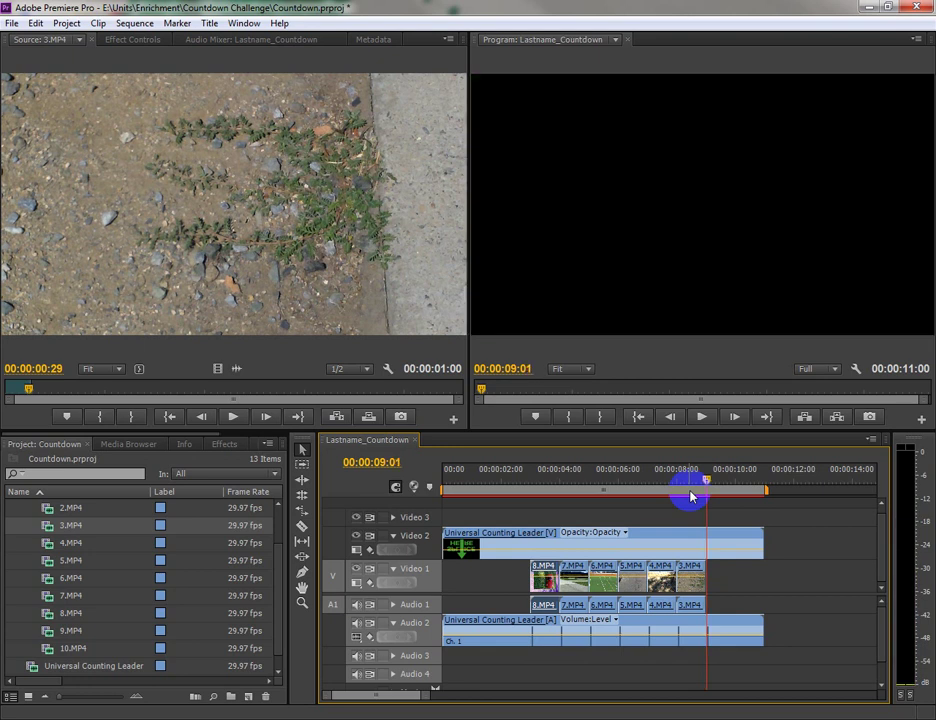
key("Left")
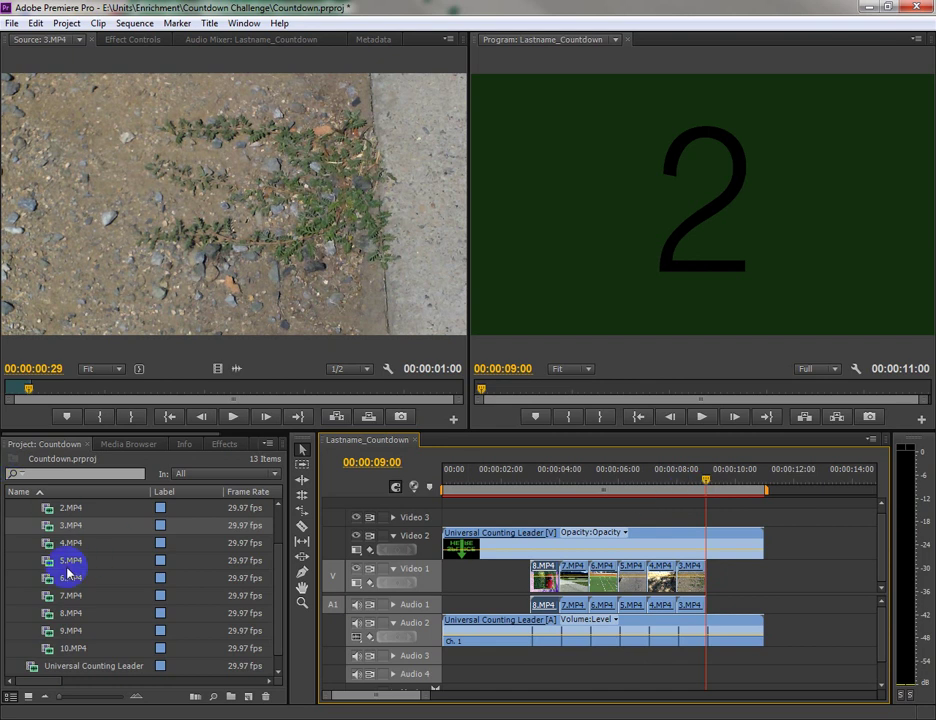
Mark a one-second piece of 2.MP4 (Out at 00:00:00:29) and place it after 3.MP4 at 00:00:09:00.
double_click(50, 513)
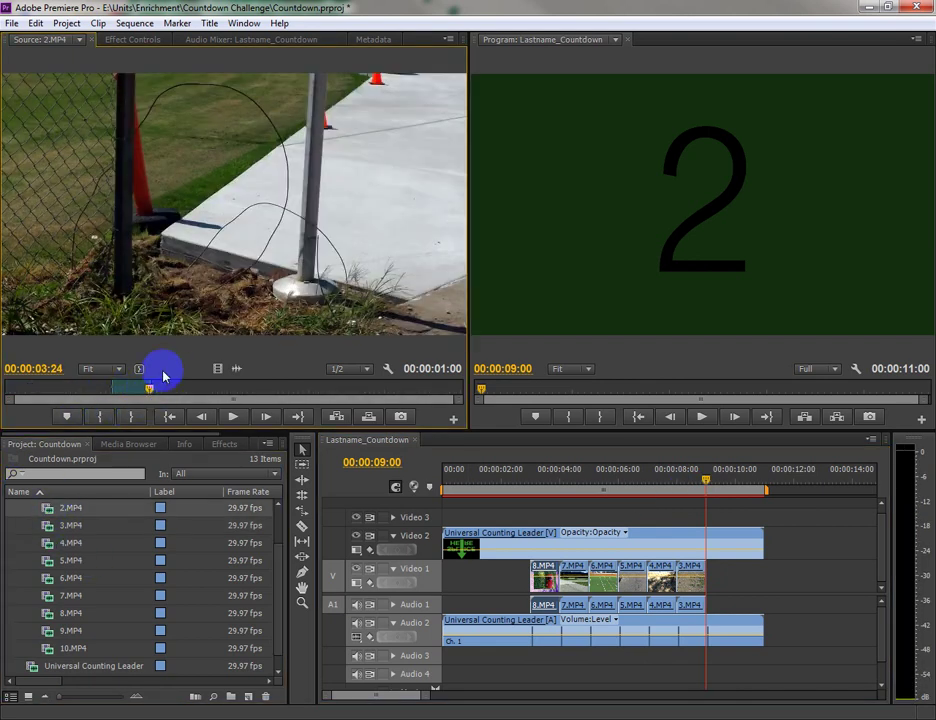
right_click(184, 384)
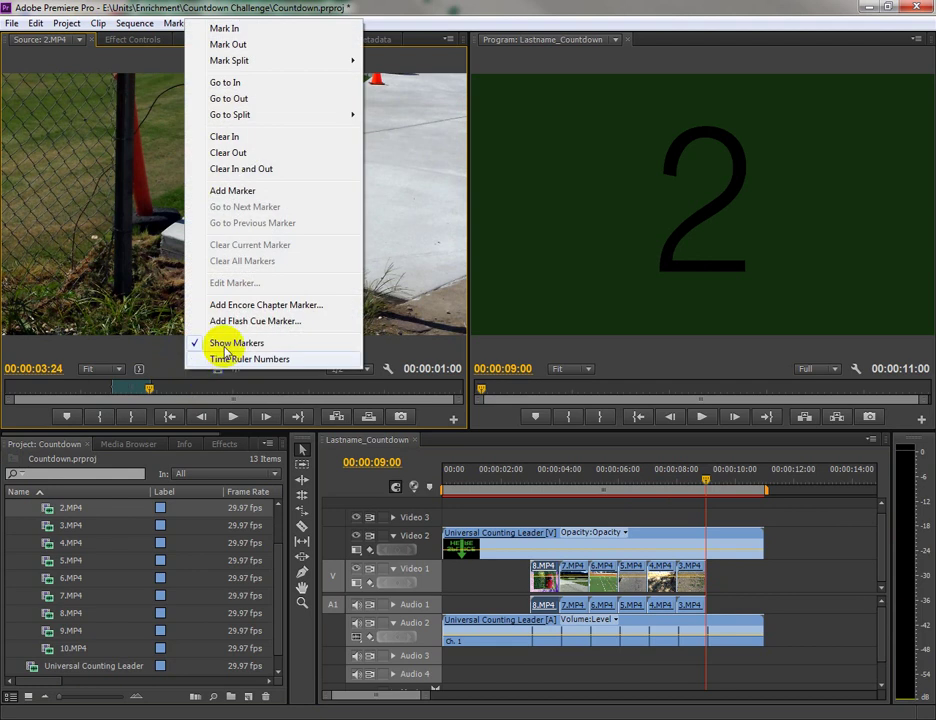
left_click(242, 169)
left_click_drag(152, 390, 46, 404)
left_click(131, 416)
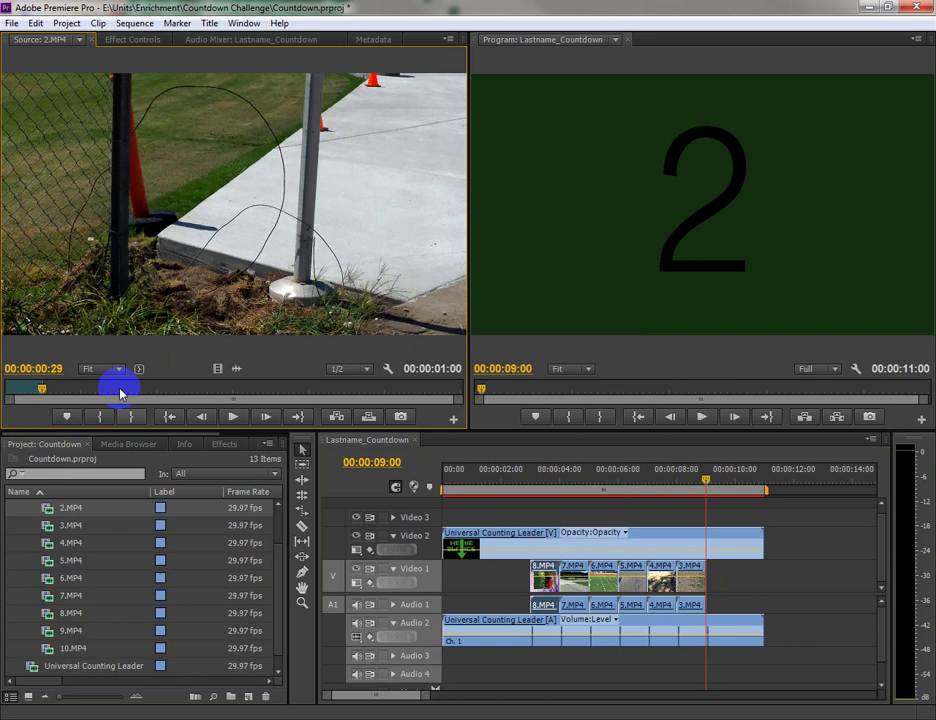
left_click_drag(104, 231, 706, 578)
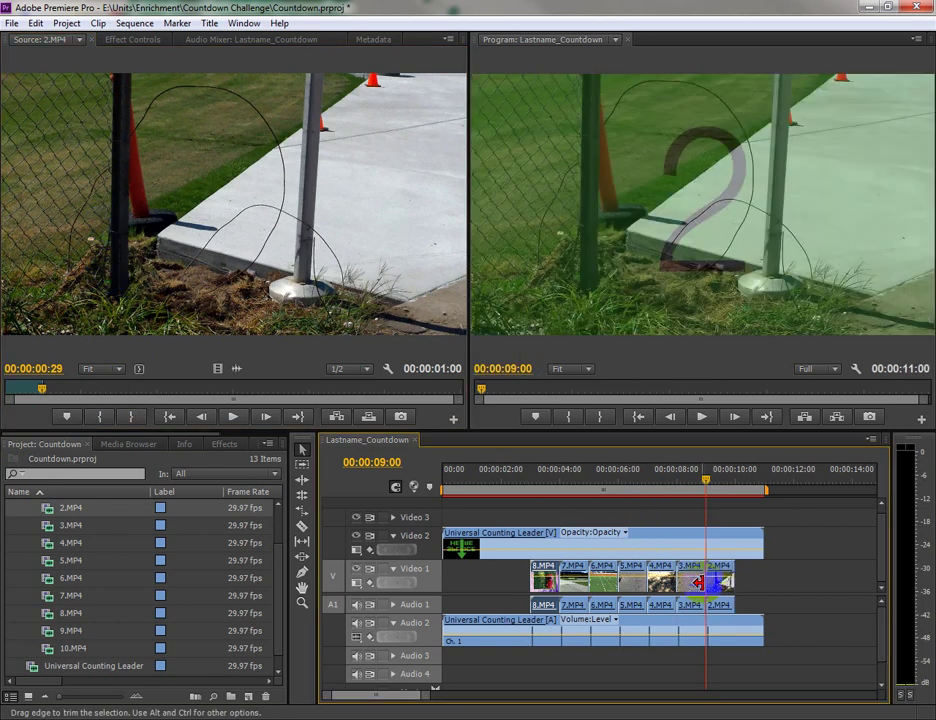
left_click_drag(706, 480, 492, 515)
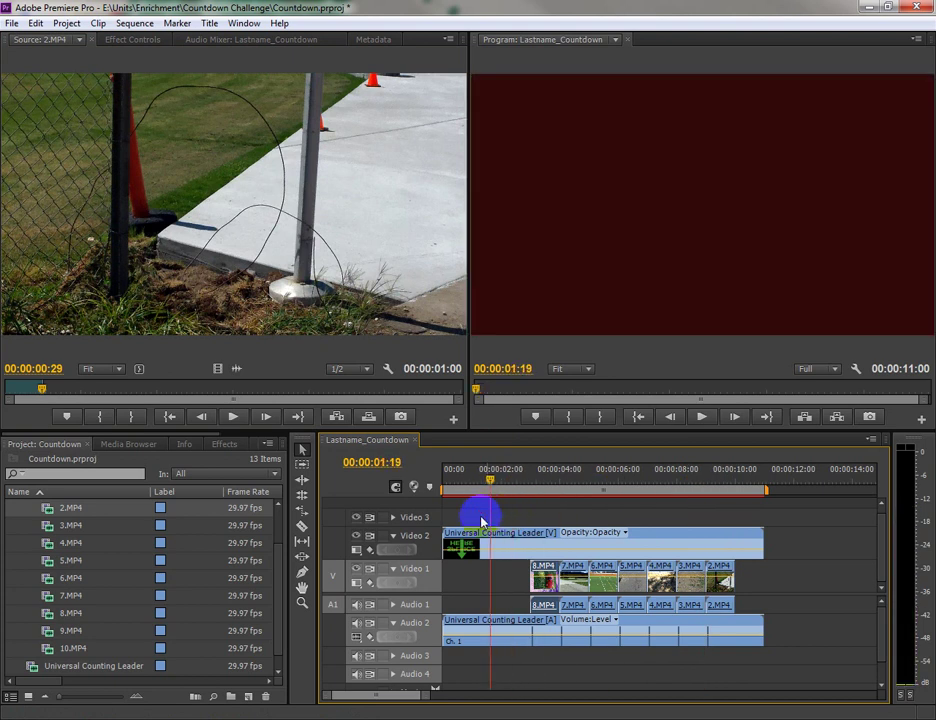
Insert 9.MP4, then a one-second 10.MP4 (Out 00:00:00:29), before 8.MP4 on Video 1.
double_click(48, 632)
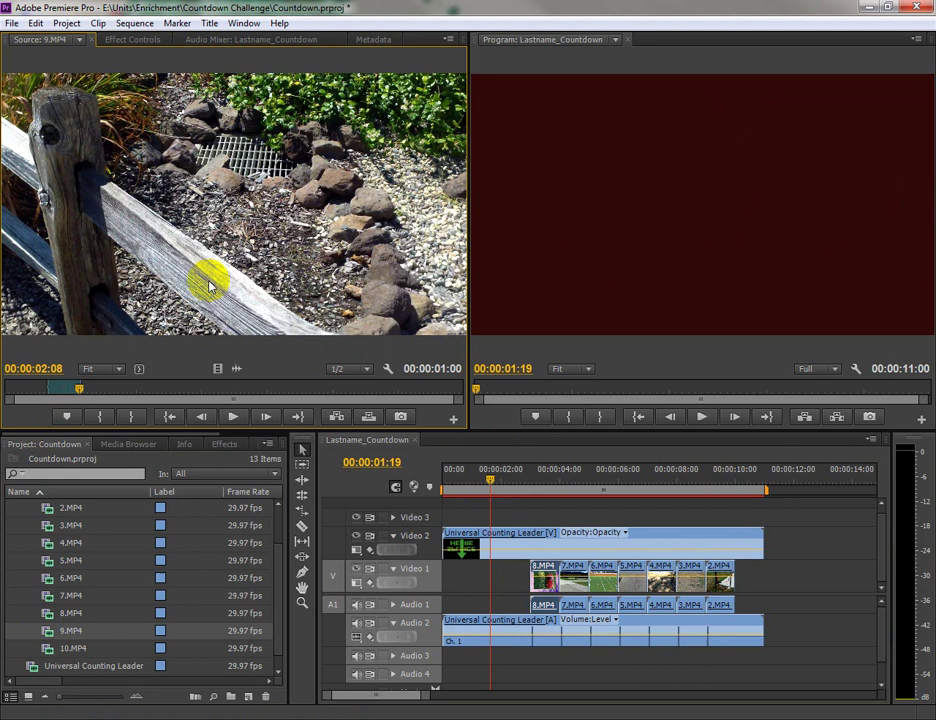
left_click_drag(210, 285, 497, 578)
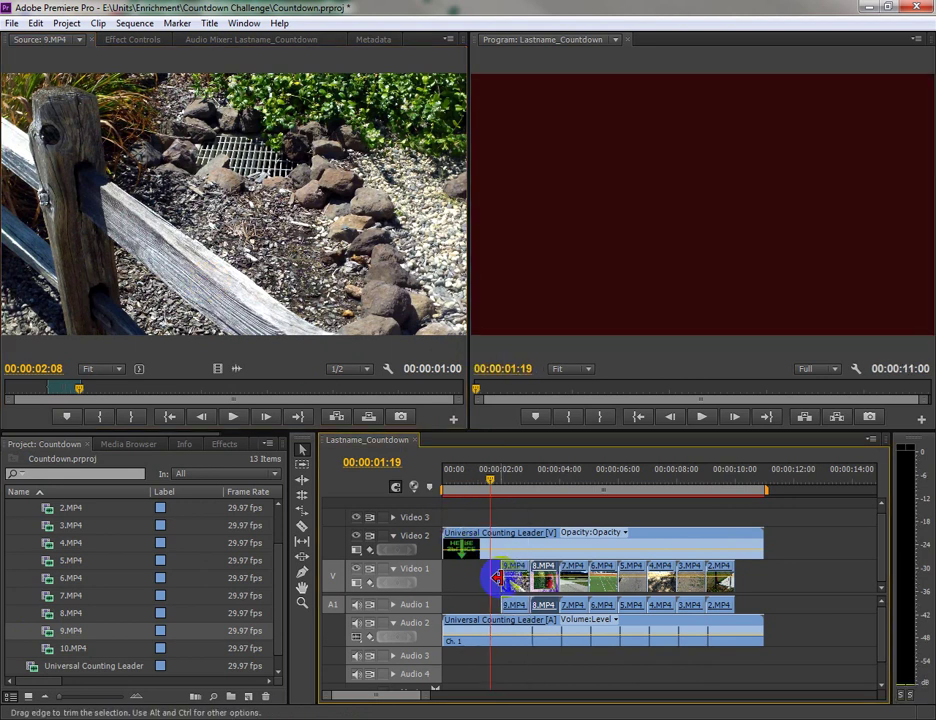
double_click(45, 648)
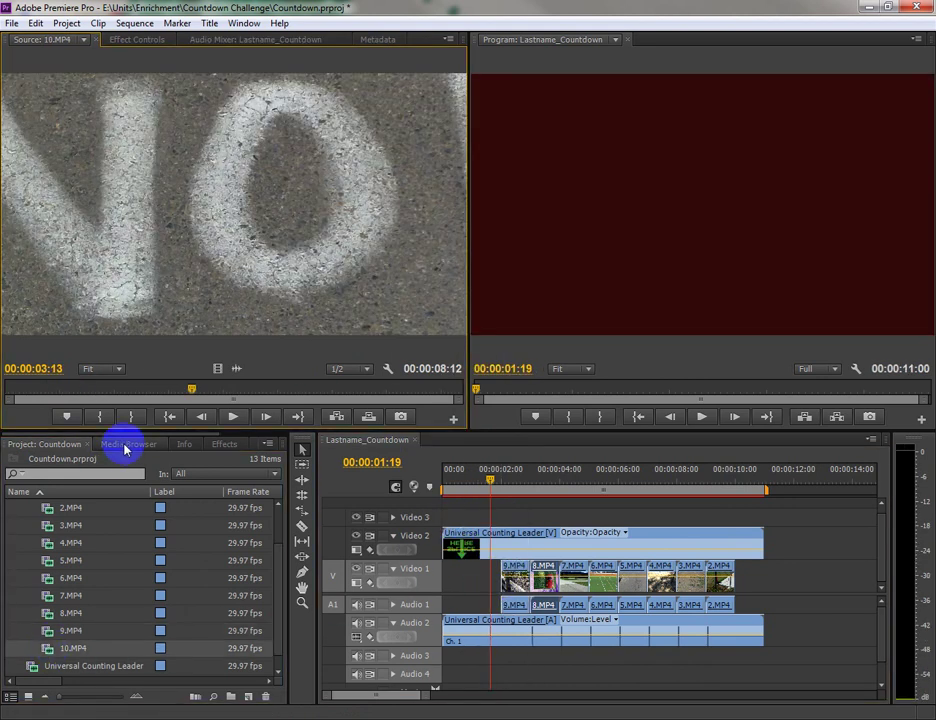
left_click_drag(190, 389, 22, 392)
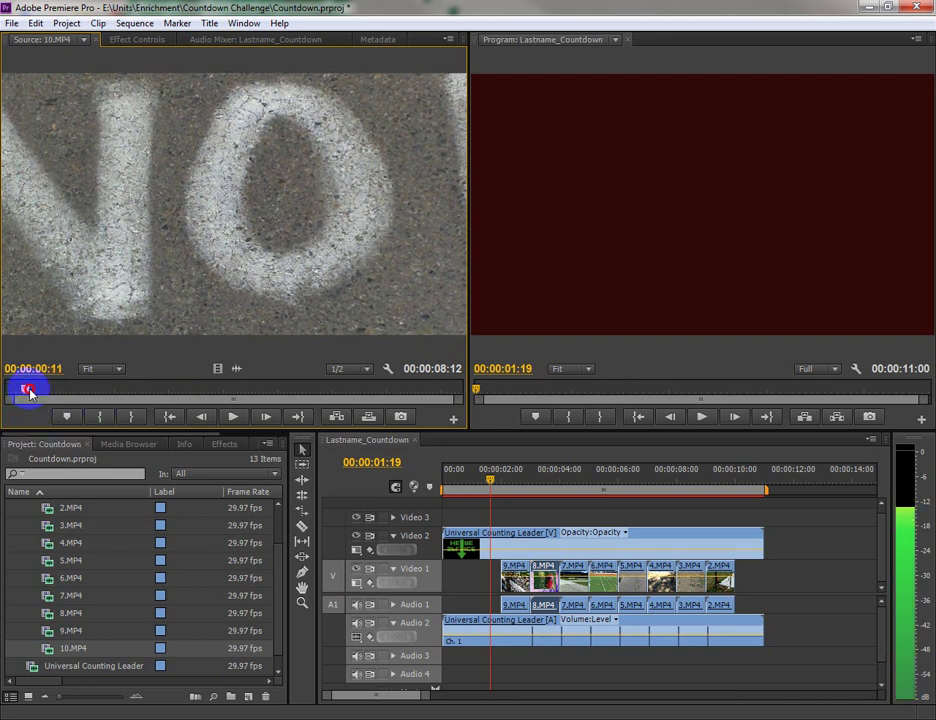
left_click_drag(31, 393, 54, 393)
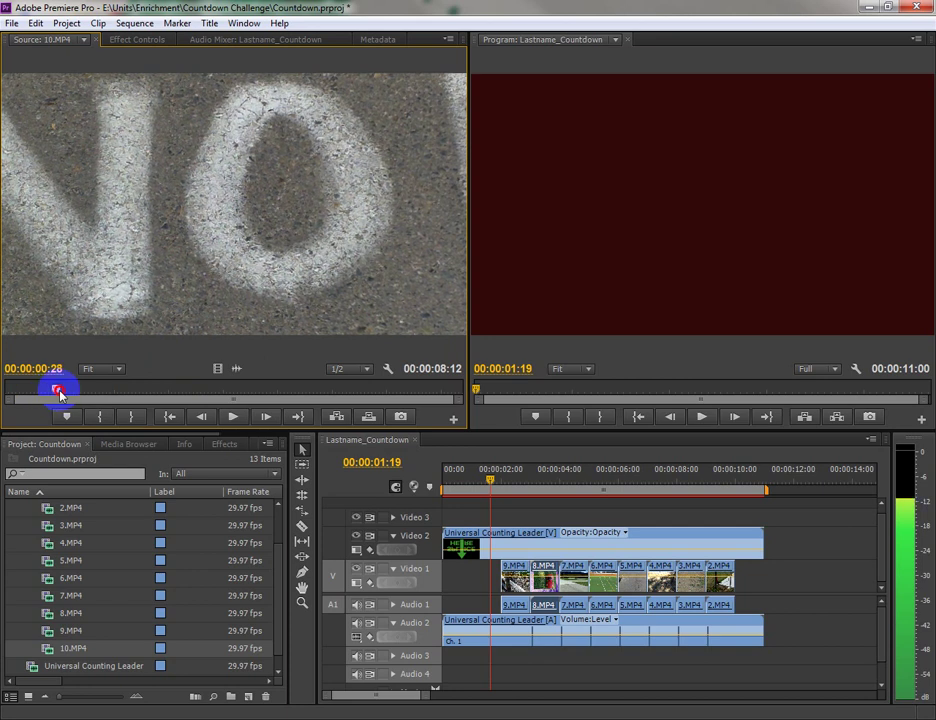
left_click(130, 416)
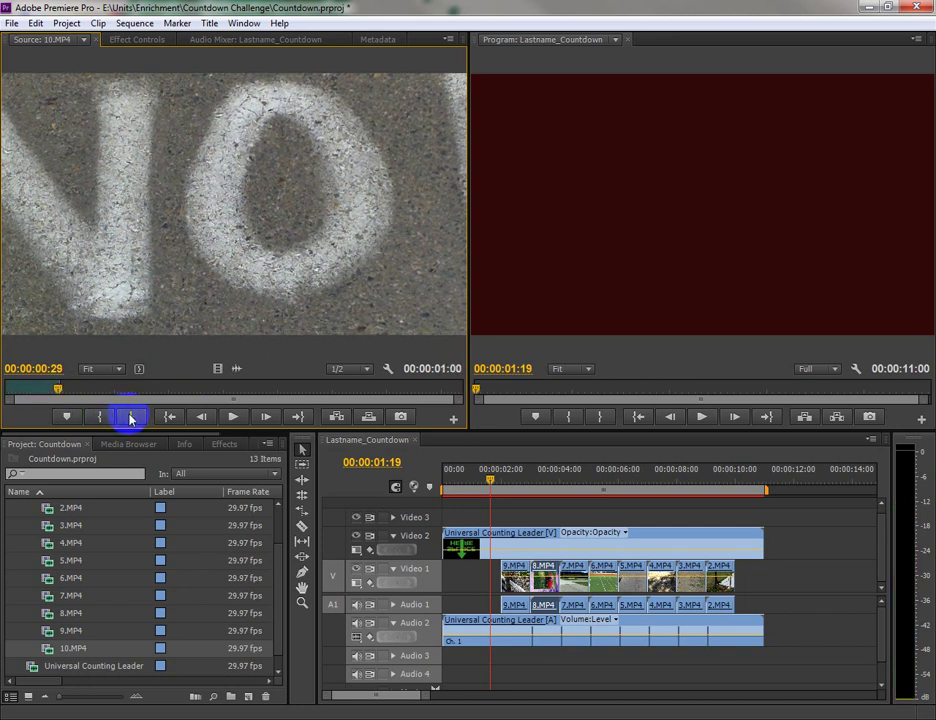
left_click_drag(237, 358, 475, 579)
left_click_drag(501, 494, 437, 488)
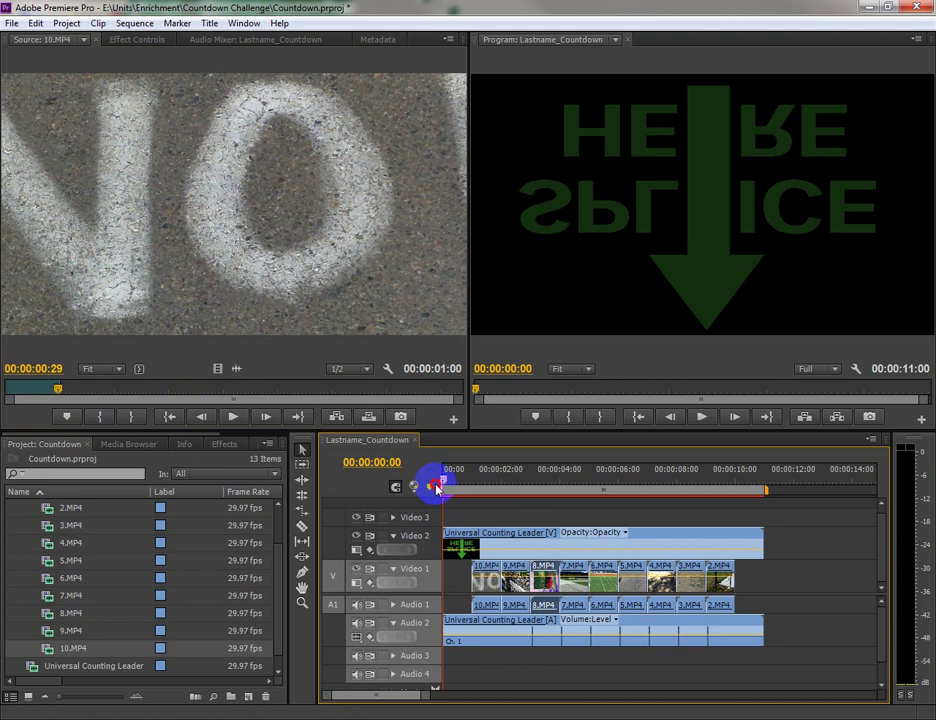
mouse_move(443, 488)
left_mouse_down()
mouse_move(449, 478)
mouse_move(436, 487)
left_mouse_up()
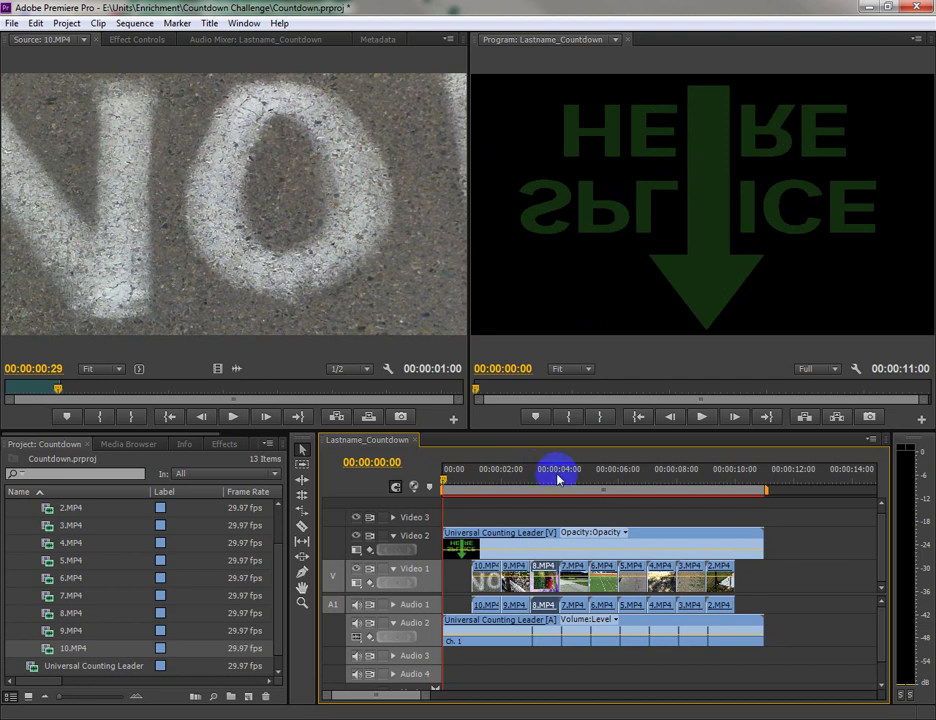
left_click(449, 484)
left_click_drag(449, 484, 744, 503)
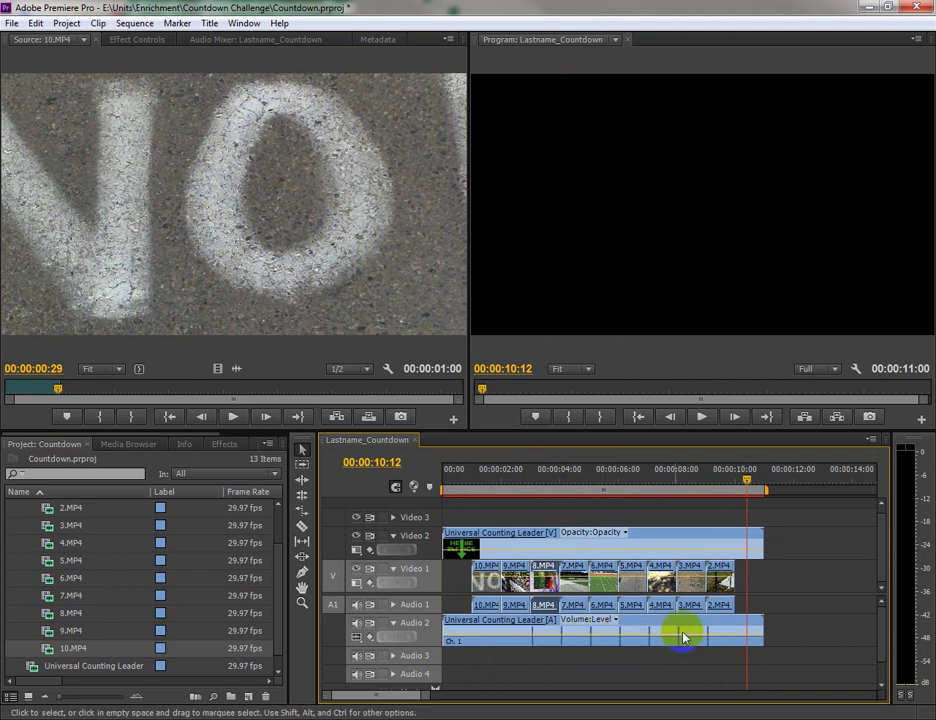
left_click_drag(746, 478, 535, 515)
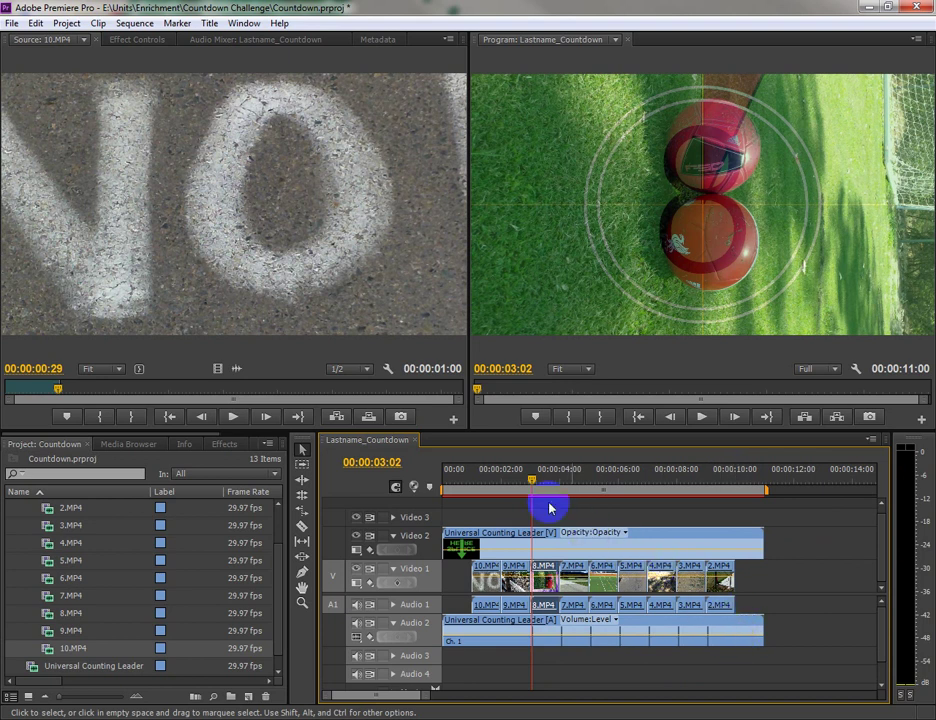
left_click_drag(531, 481, 471, 500)
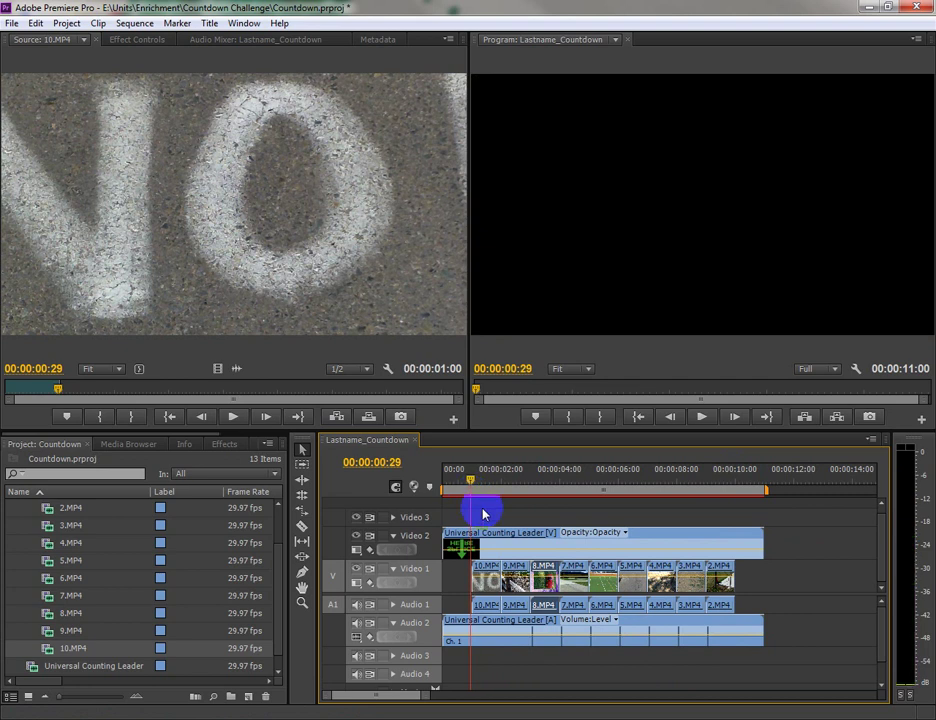
left_click(506, 637)
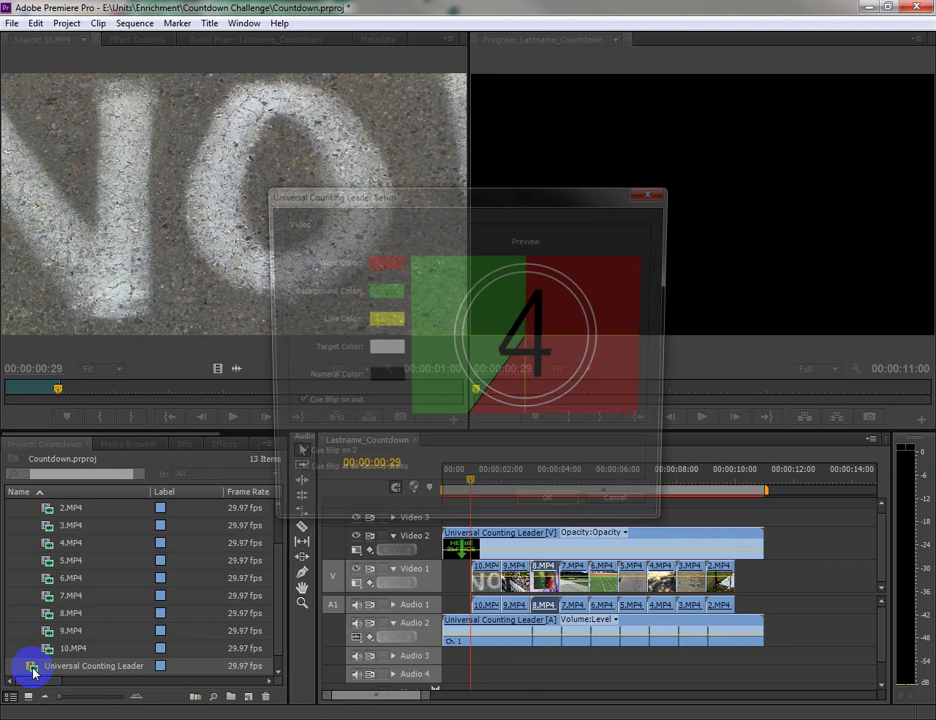
Confirm the new Universal Counting Leader's settings.
left_click(550, 514)
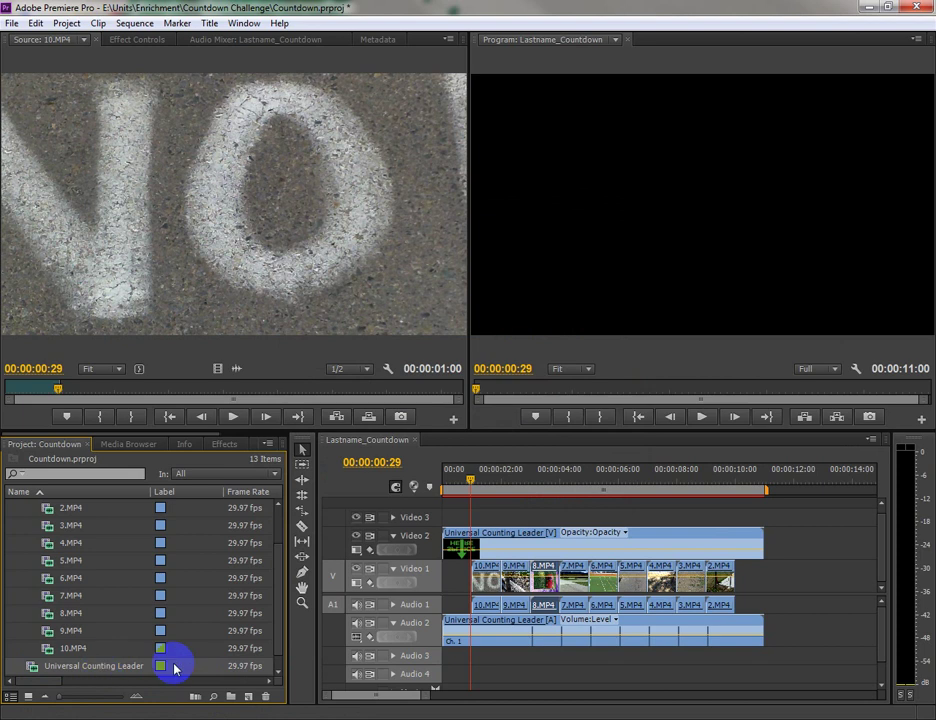
right_click(502, 628)
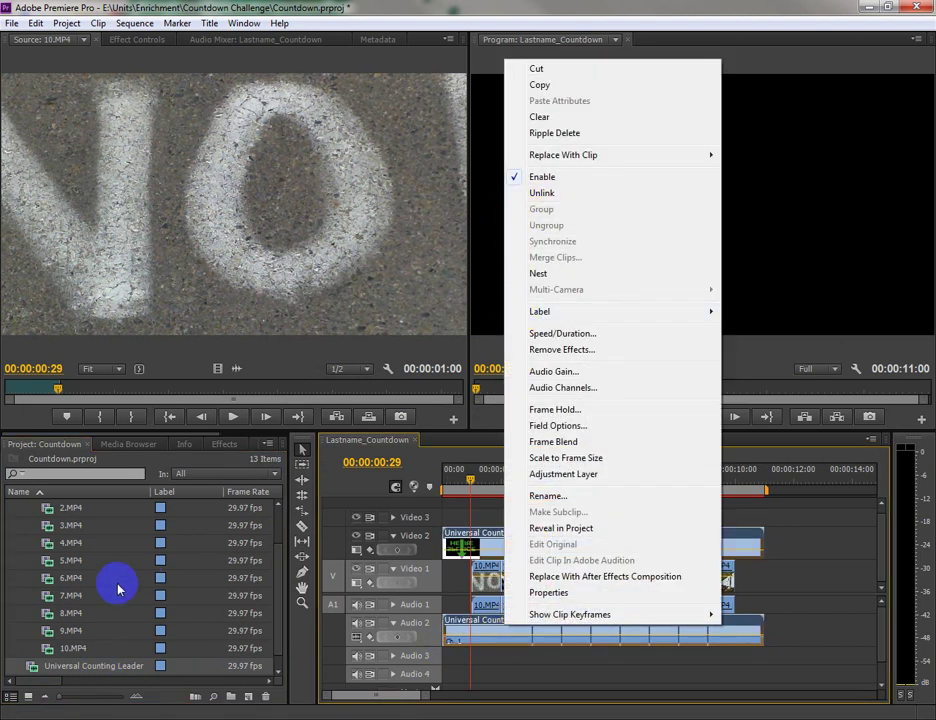
left_click(28, 668)
Place the leader on Video 3/Audio 3 at the sequence start, unlink it, and delete its video.
left_click_drag(28, 666, 443, 517)
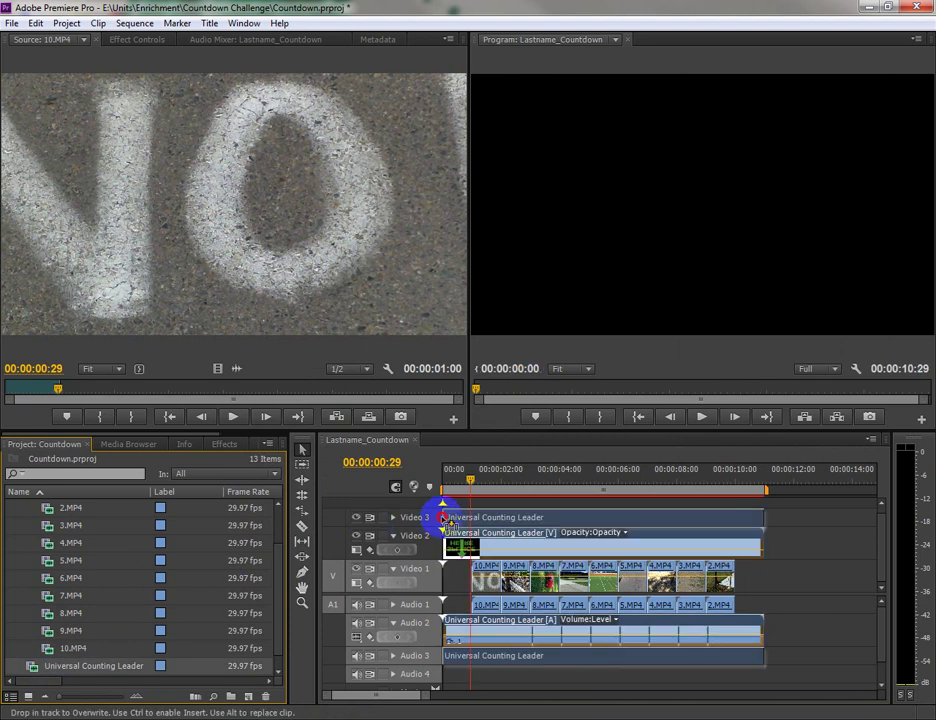
left_click_drag(443, 517, 443, 517)
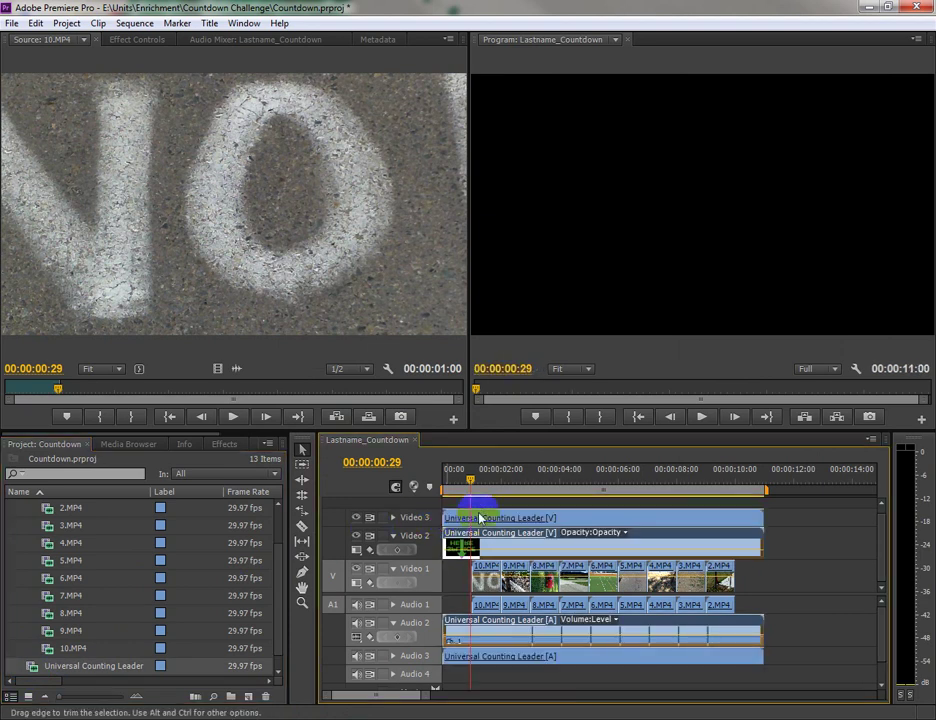
right_click(538, 515)
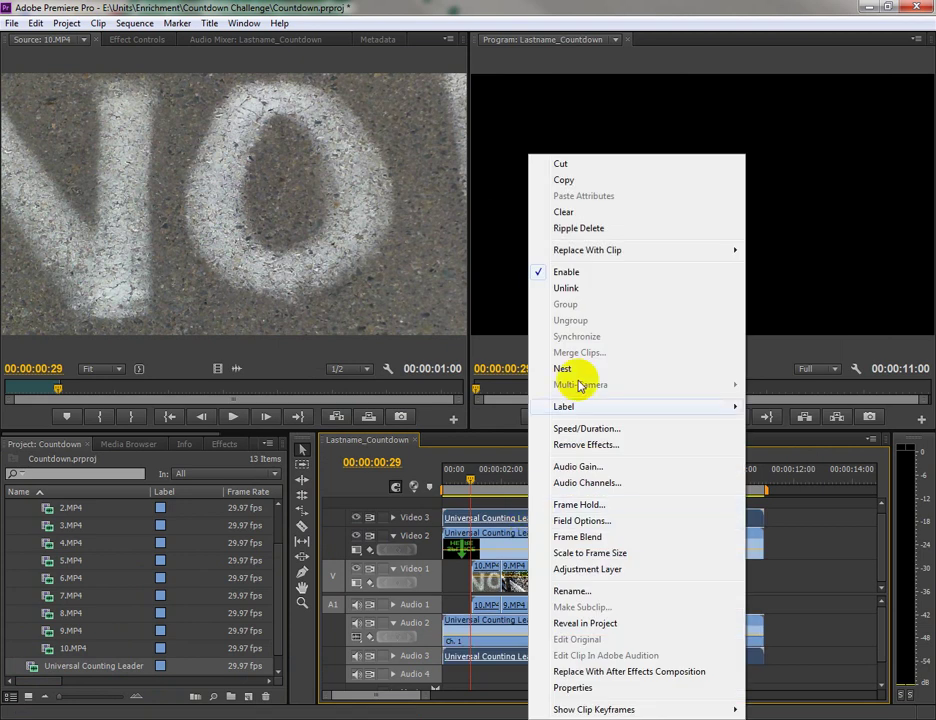
left_click(566, 288)
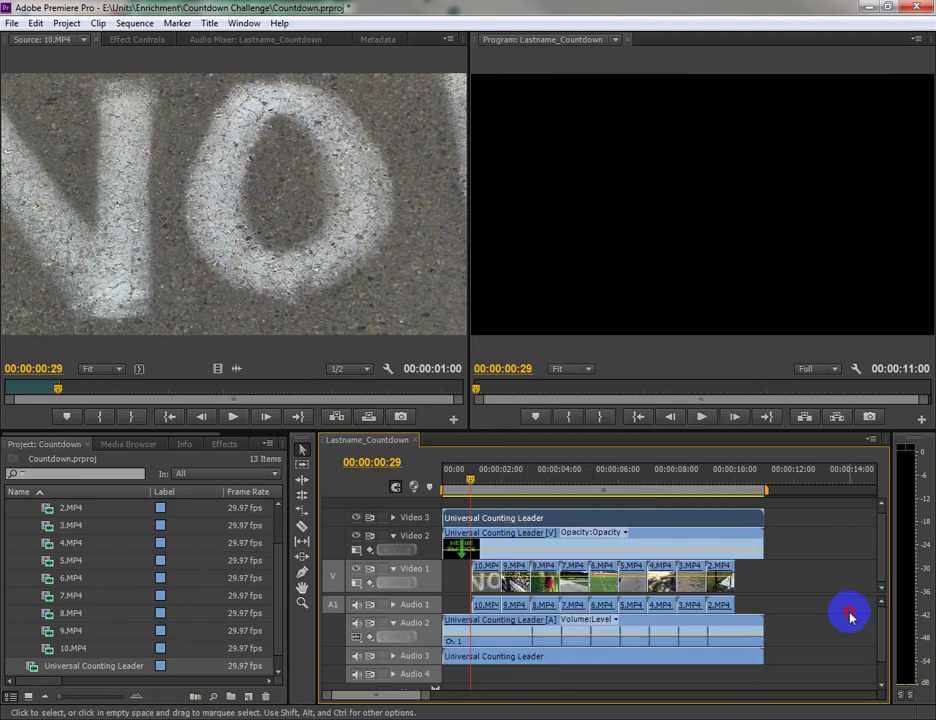
left_click(733, 524)
key("Delete")
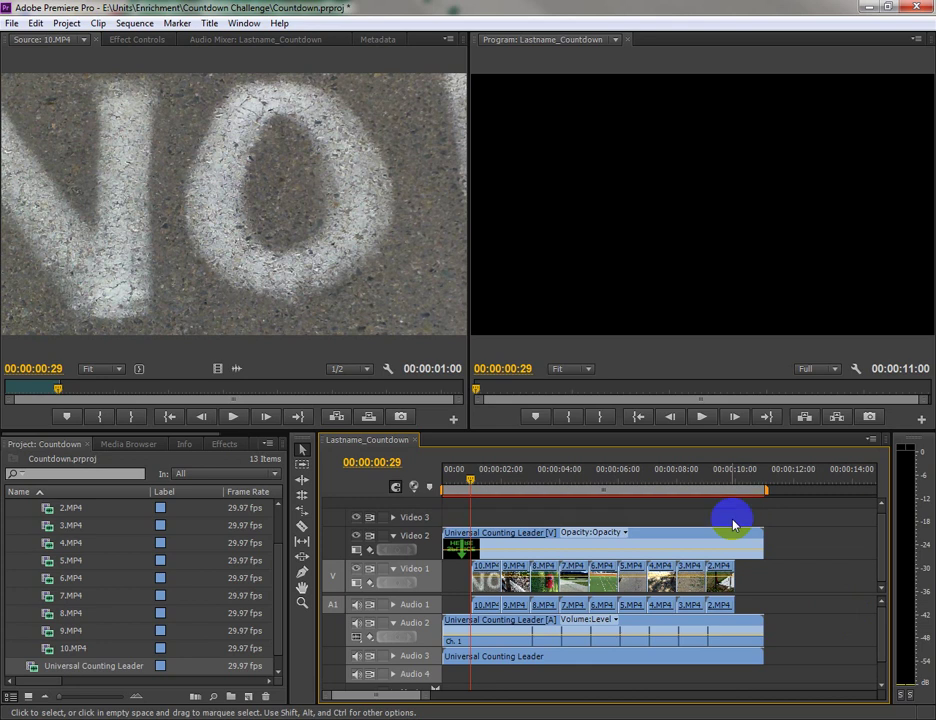
Trim the Audio 3 leader clip to start around 5 s and slide it earlier, near 00:00:02:24.
left_click(393, 657)
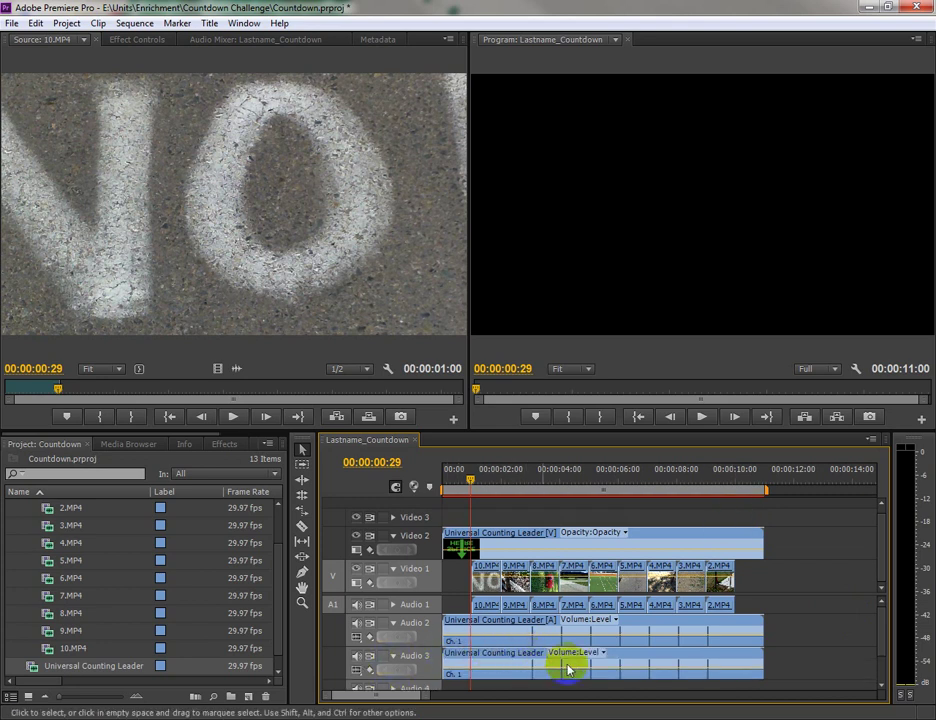
left_click(763, 665)
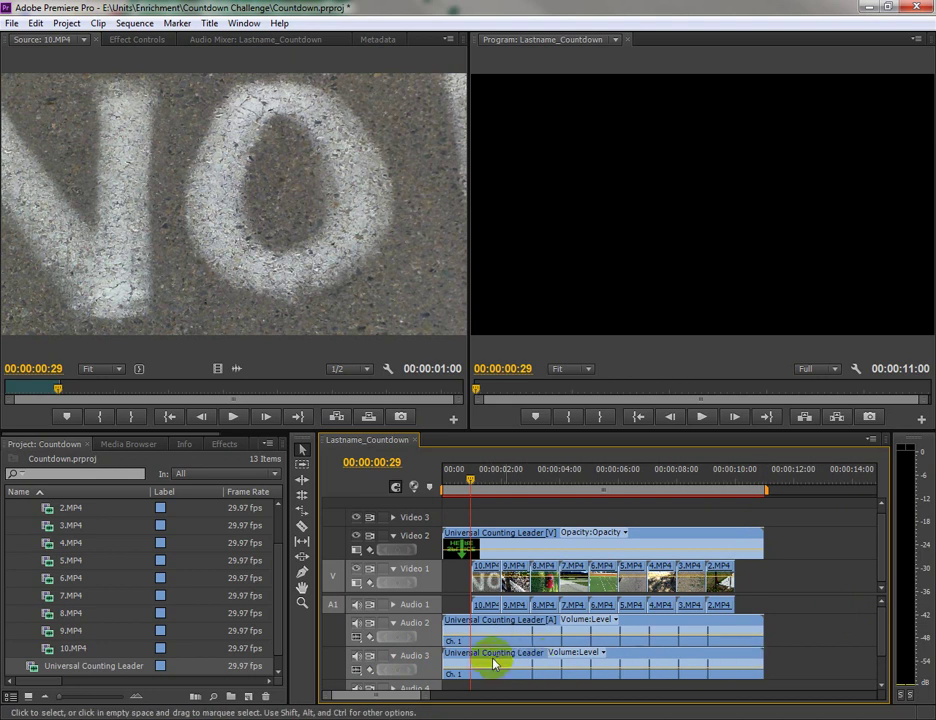
left_click_drag(493, 663, 600, 655)
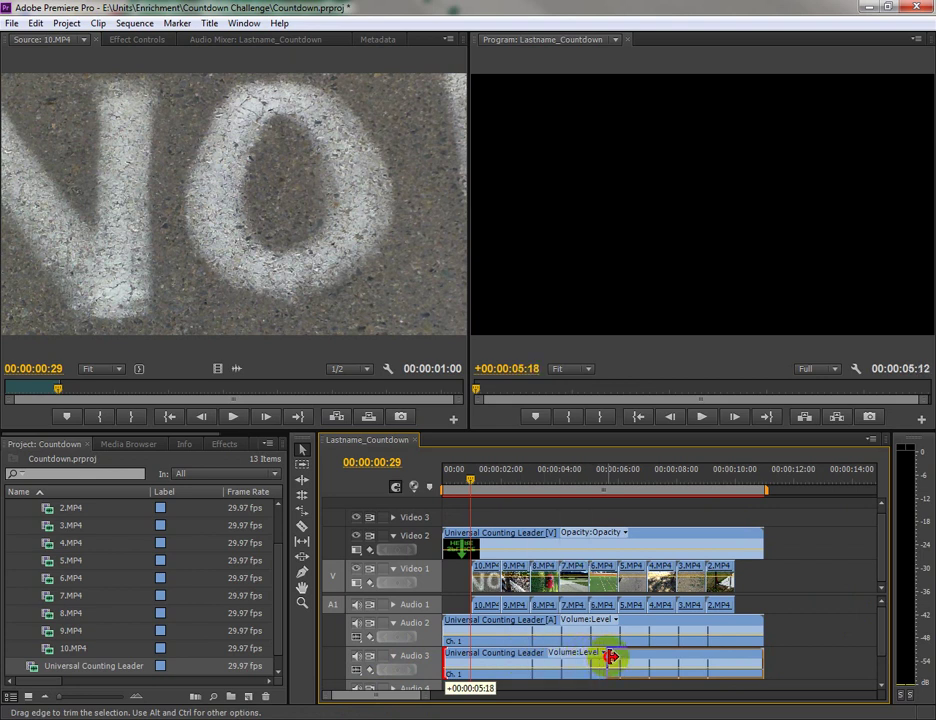
left_click_drag(612, 657, 607, 660)
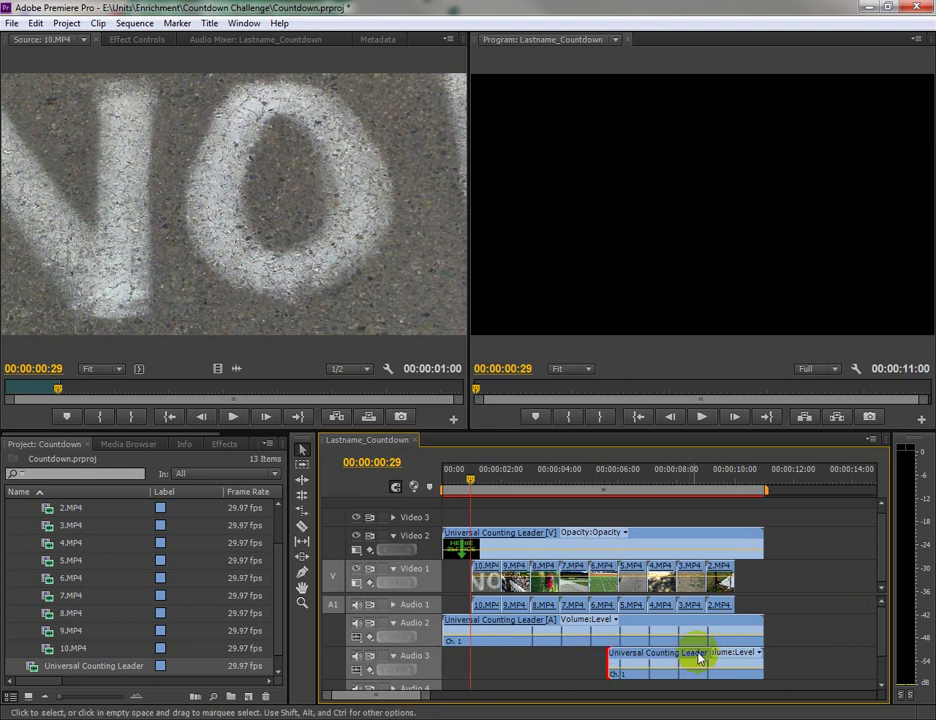
left_click(699, 657)
left_click_drag(694, 655, 590, 658)
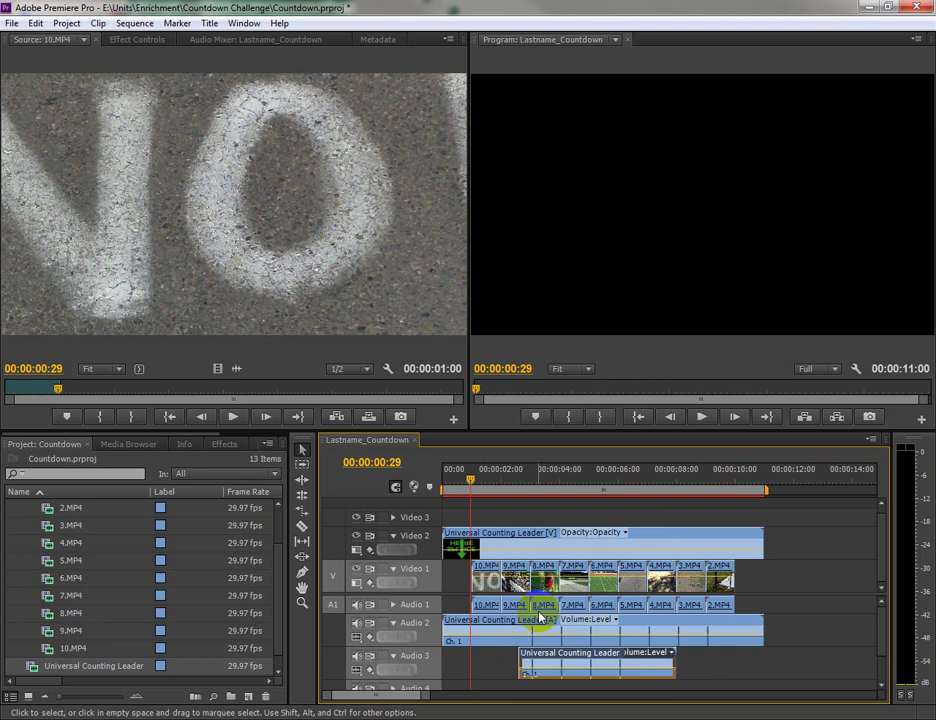
left_click_drag(472, 484, 530, 487)
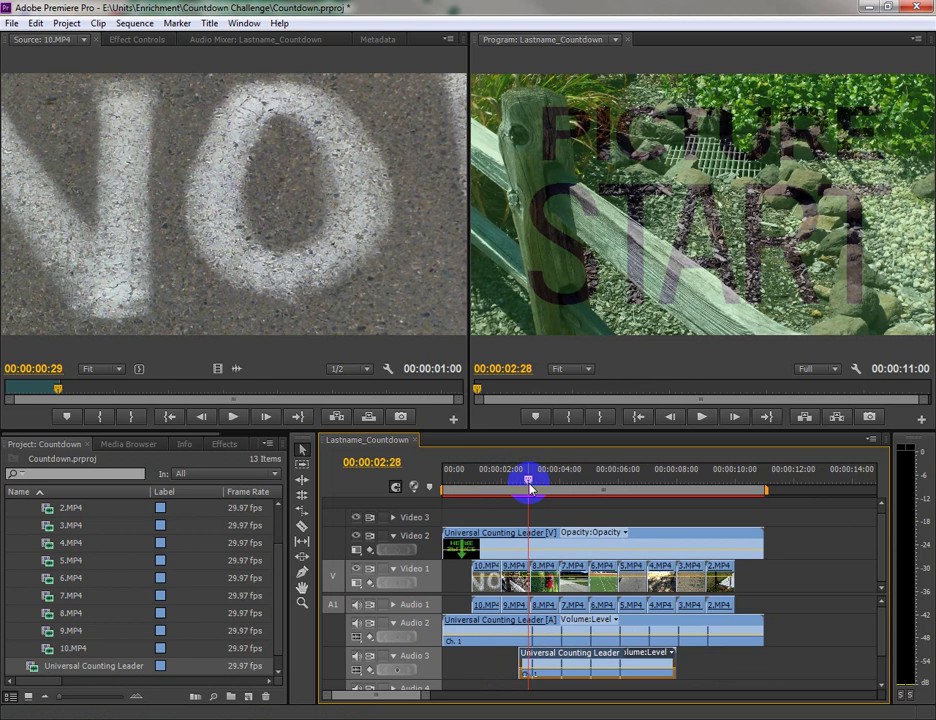
Nudge the Audio 3 leader left so its beep matches the Audio 2 beep near 00:00:03:00.
key("equal")
key("equal")
key("equal")
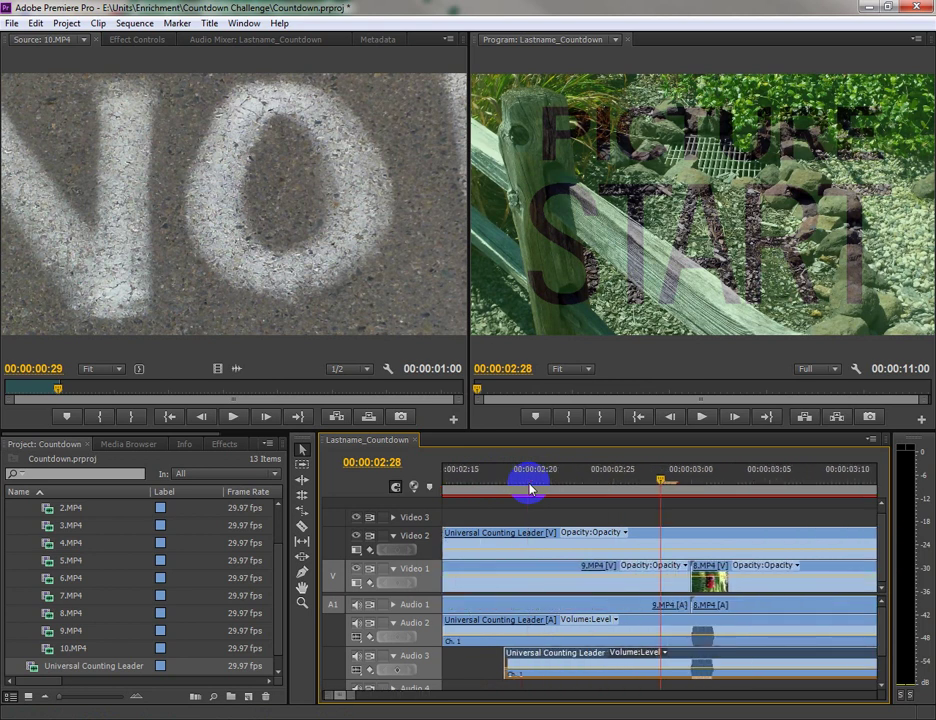
key("equal")
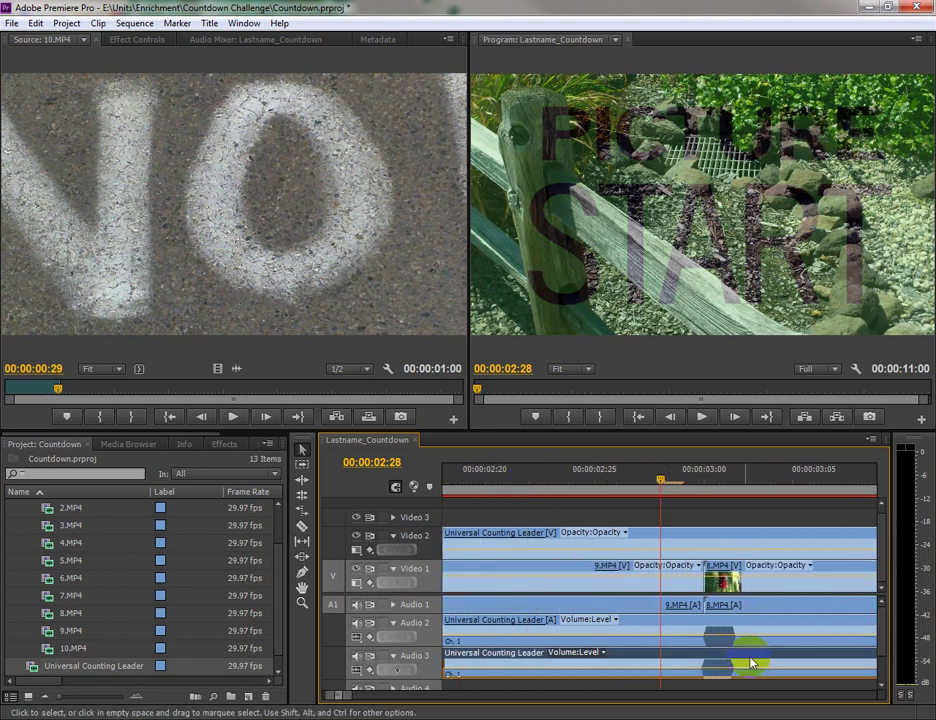
left_click(653, 482)
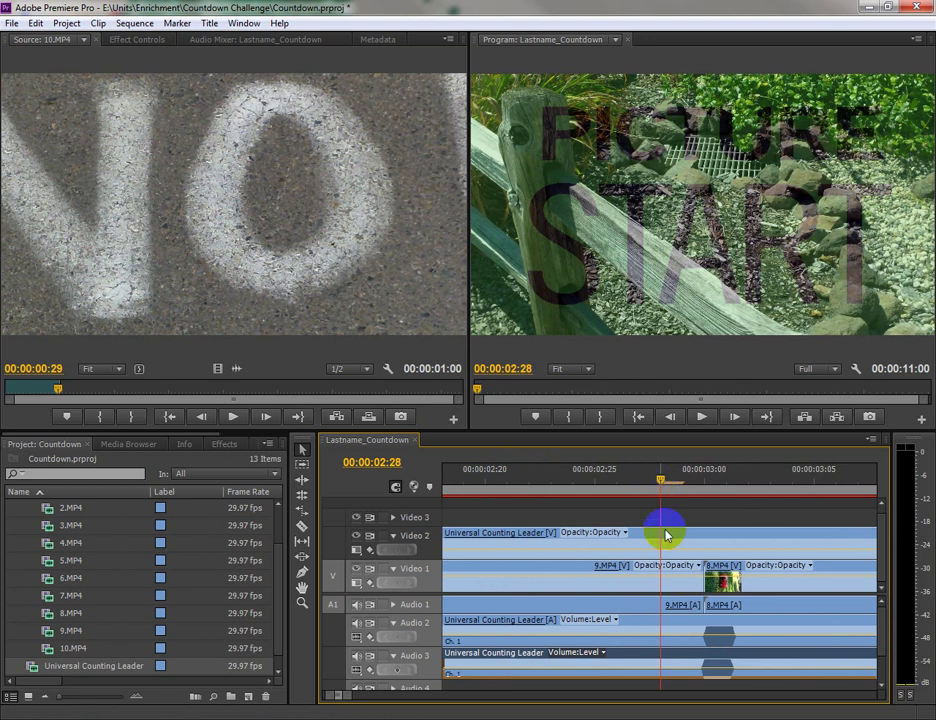
left_click(755, 668)
mouse_move(766, 657)
left_mouse_down()
mouse_move(745, 658)
mouse_move(770, 660)
left_mouse_up()
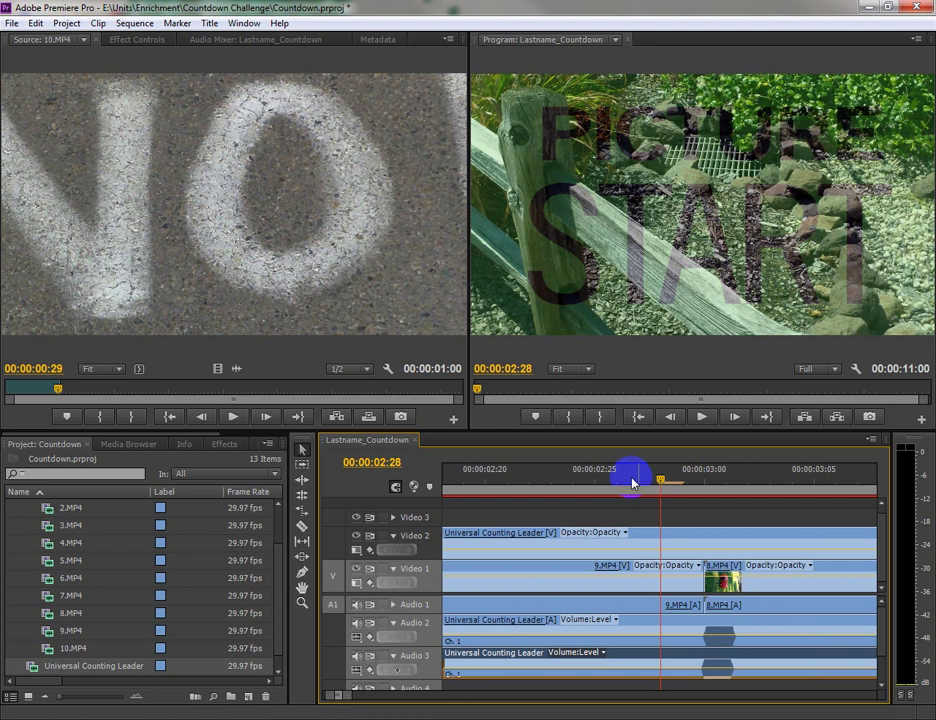
key("minus")
key("minus")
key("minus")
key("minus")
key("minus")
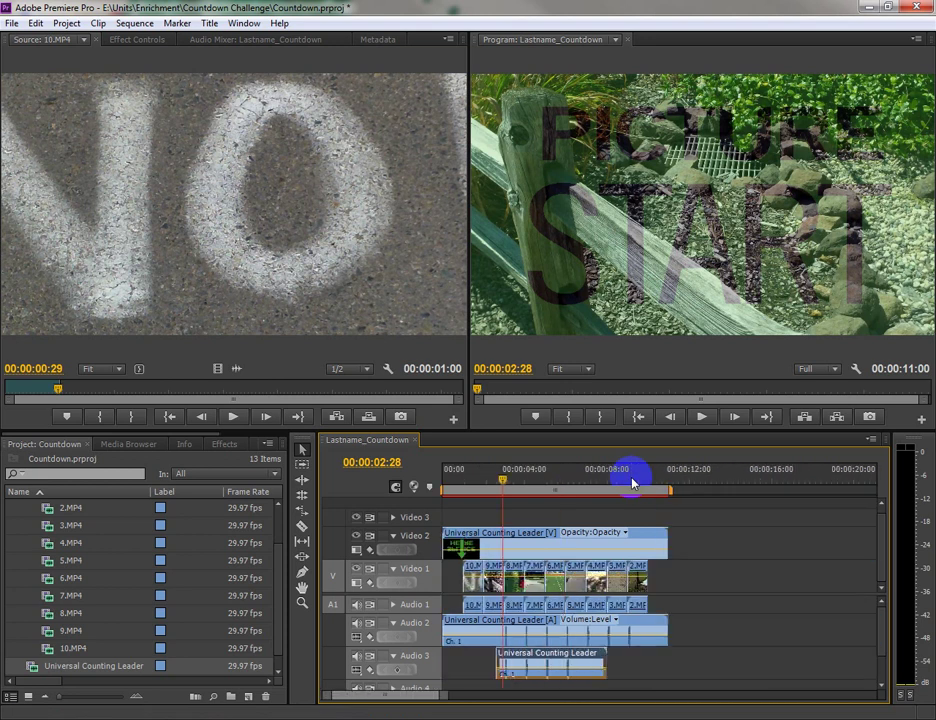
Extend the Audio 3 leader's start earlier and cut 5 seconds off its end, ending before 00:00:03:00.
left_click(500, 662)
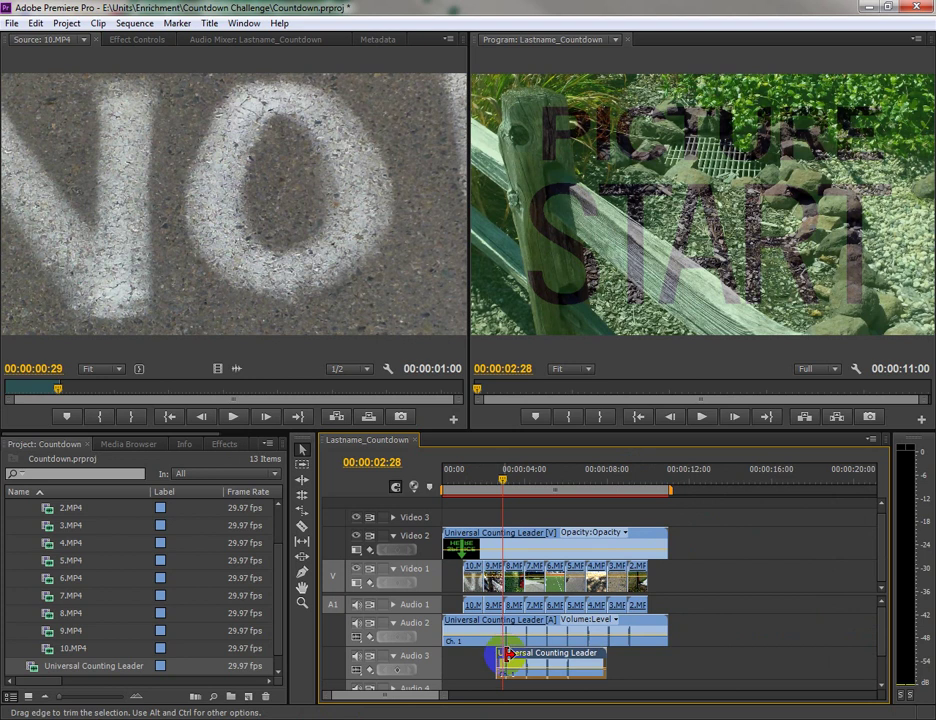
key("equal")
left_click(553, 658)
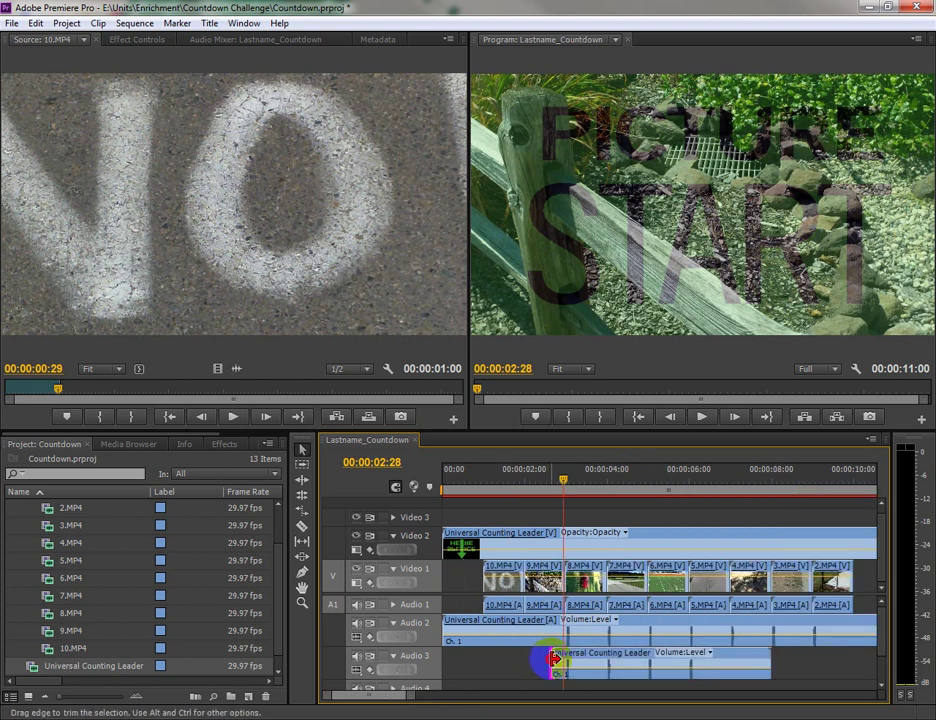
left_click_drag(553, 658, 470, 666)
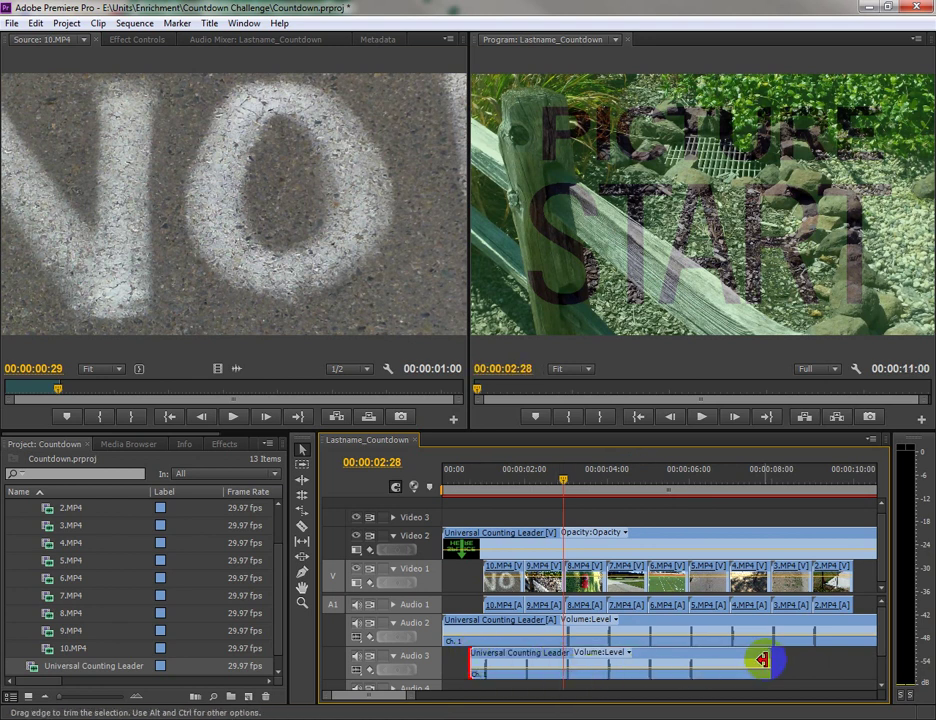
left_click_drag(765, 660, 551, 666)
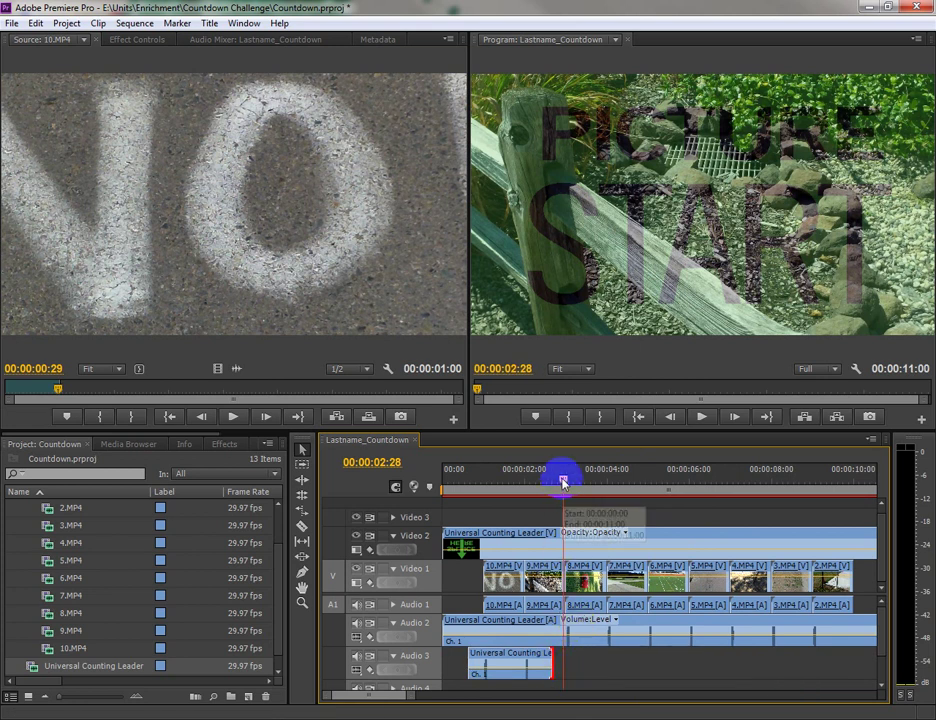
left_click_drag(563, 482, 397, 487)
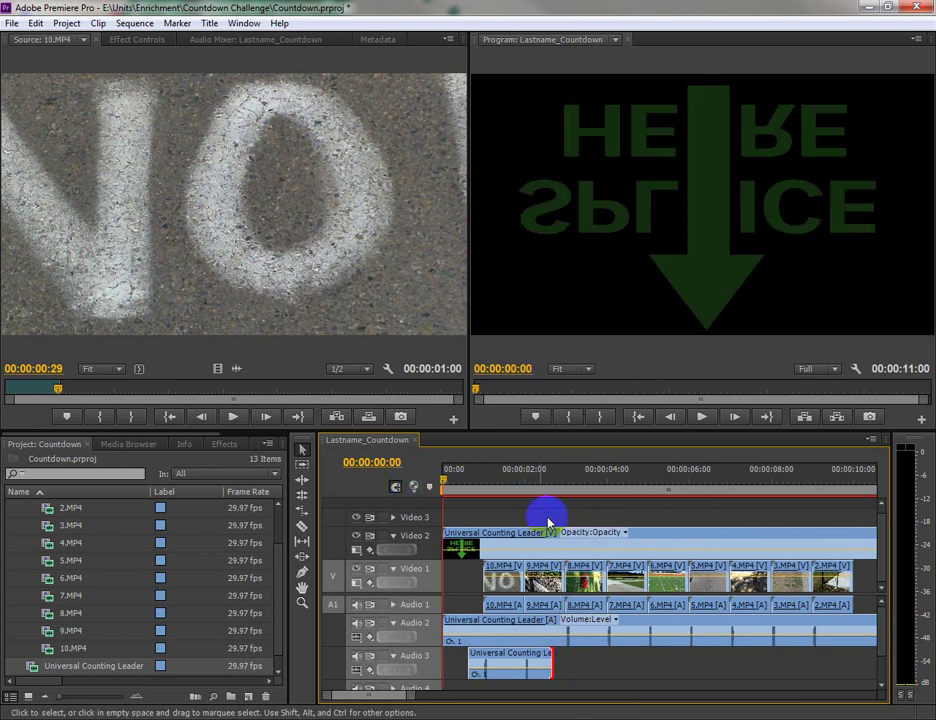
left_click(702, 418)
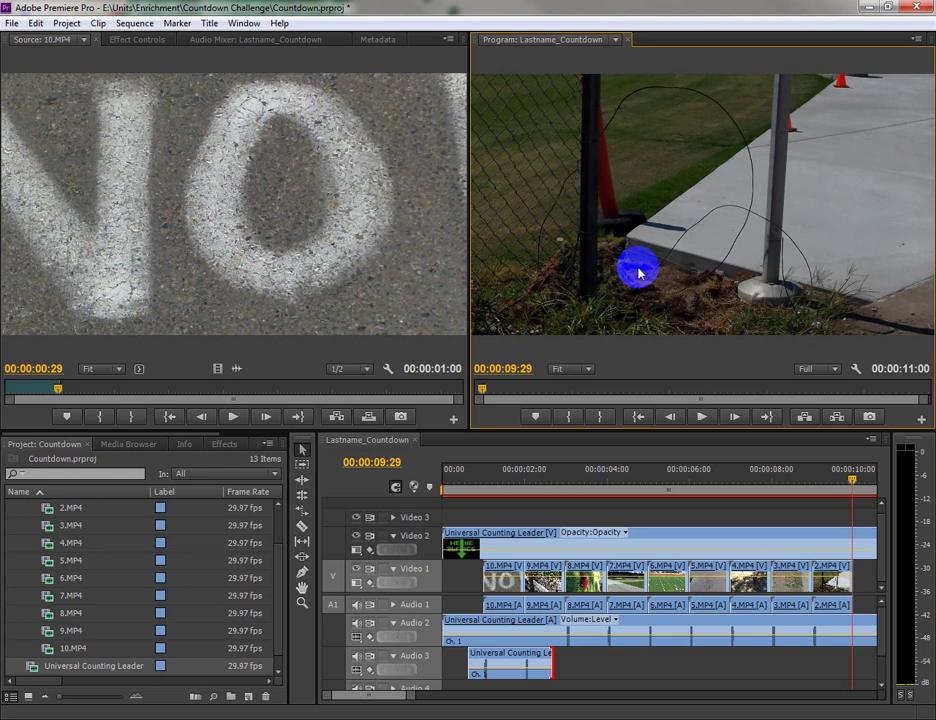
Open Export Media settings and set the format to Windows Media (HD 1080p 29.97).
left_click(9, 24)
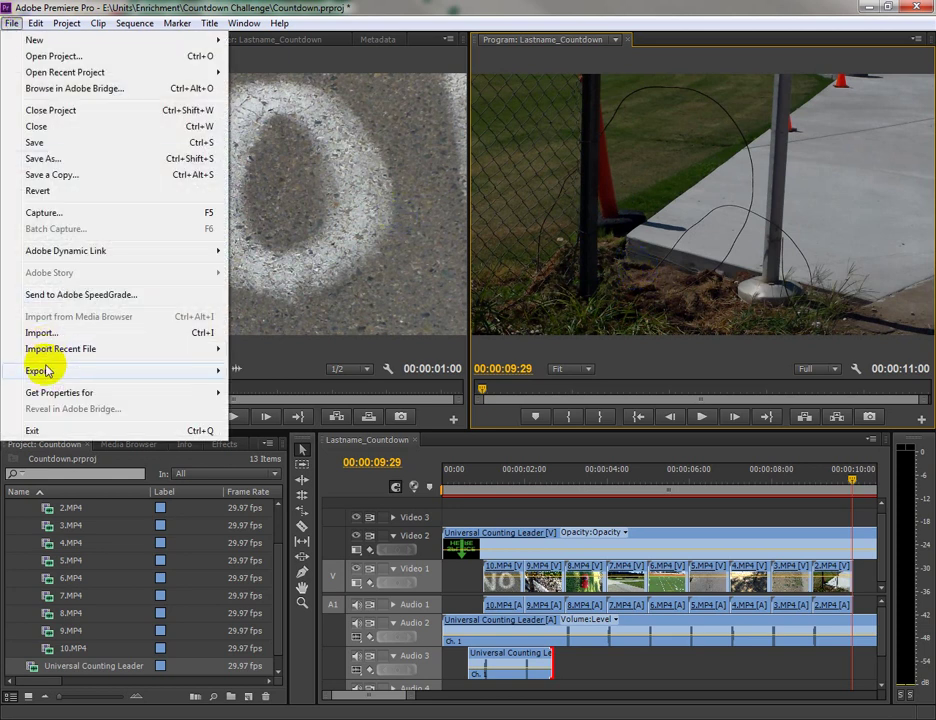
mouse_move(160, 371)
left_click(265, 372)
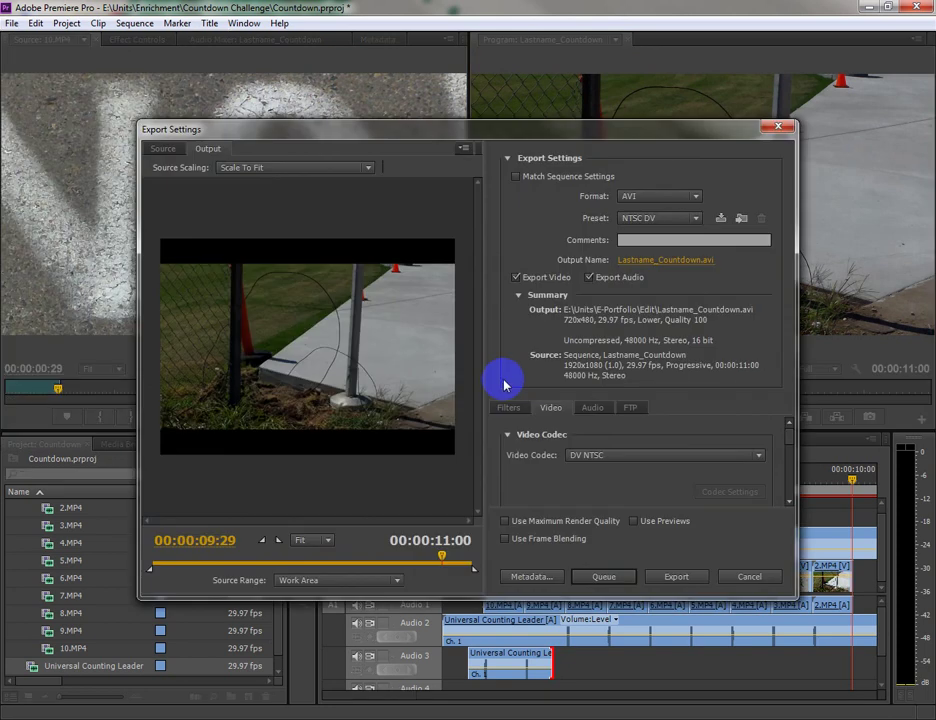
left_click(656, 195)
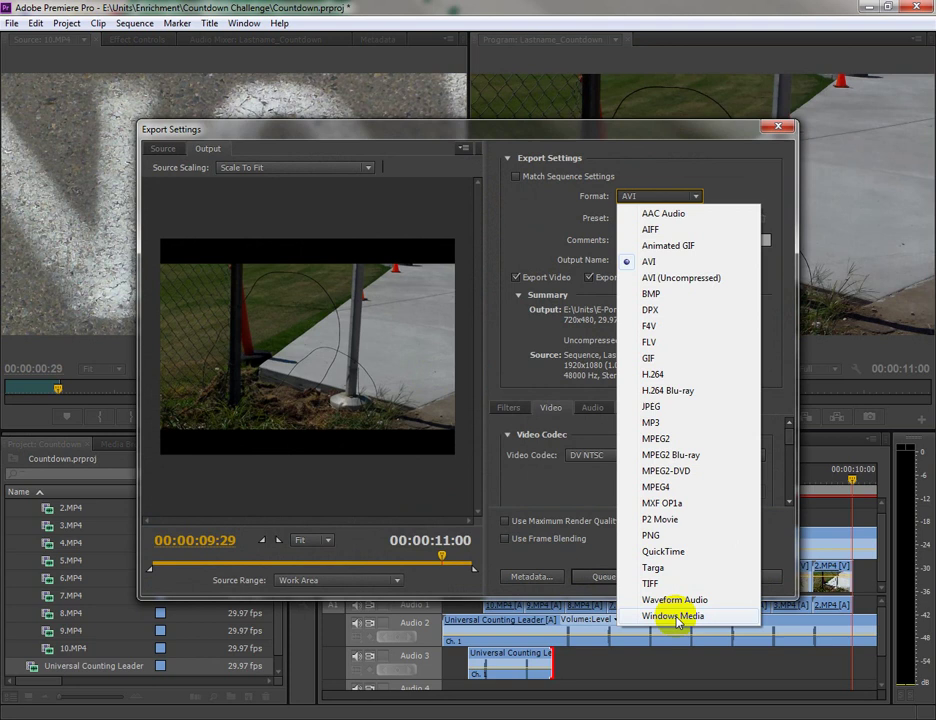
left_click(677, 617)
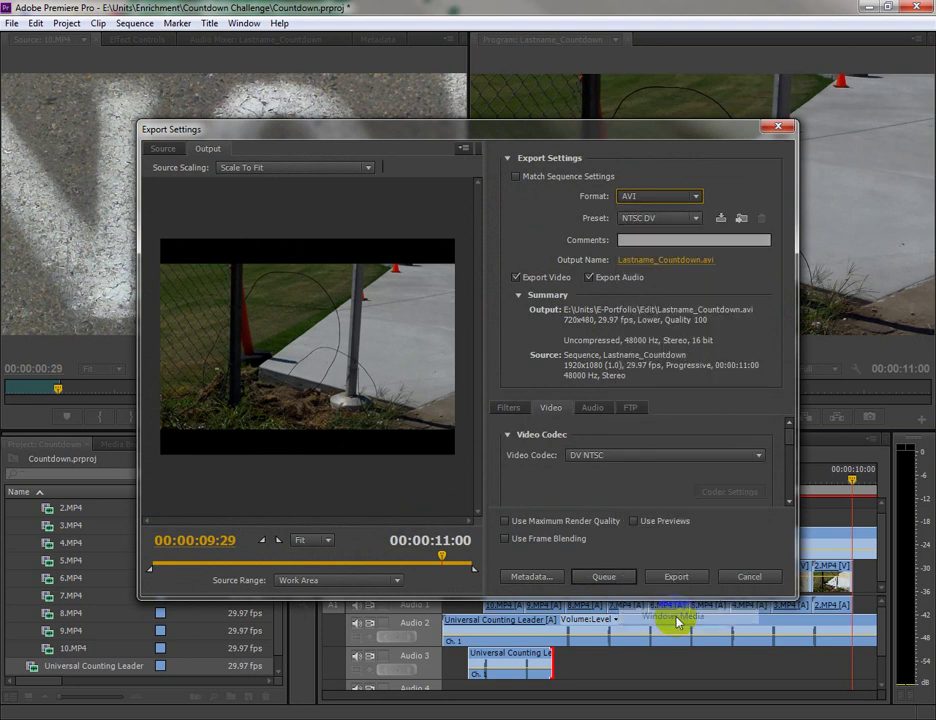
left_click(662, 262)
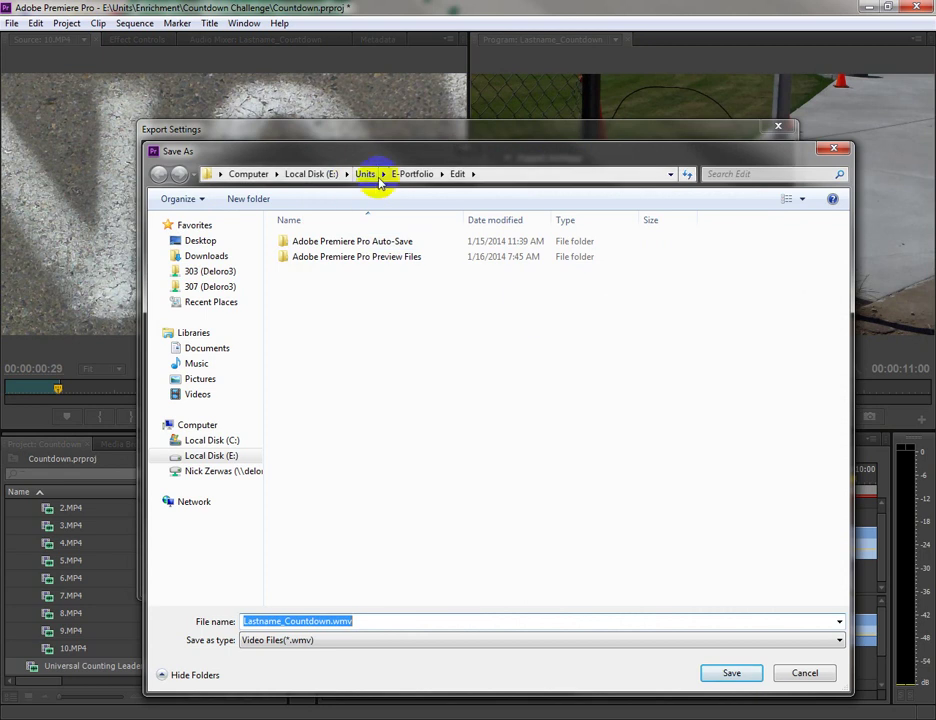
Save the output as Lastname_Countdown.wmv in E:\Units\Enrichment\Countdown Challenge.
left_click(308, 175)
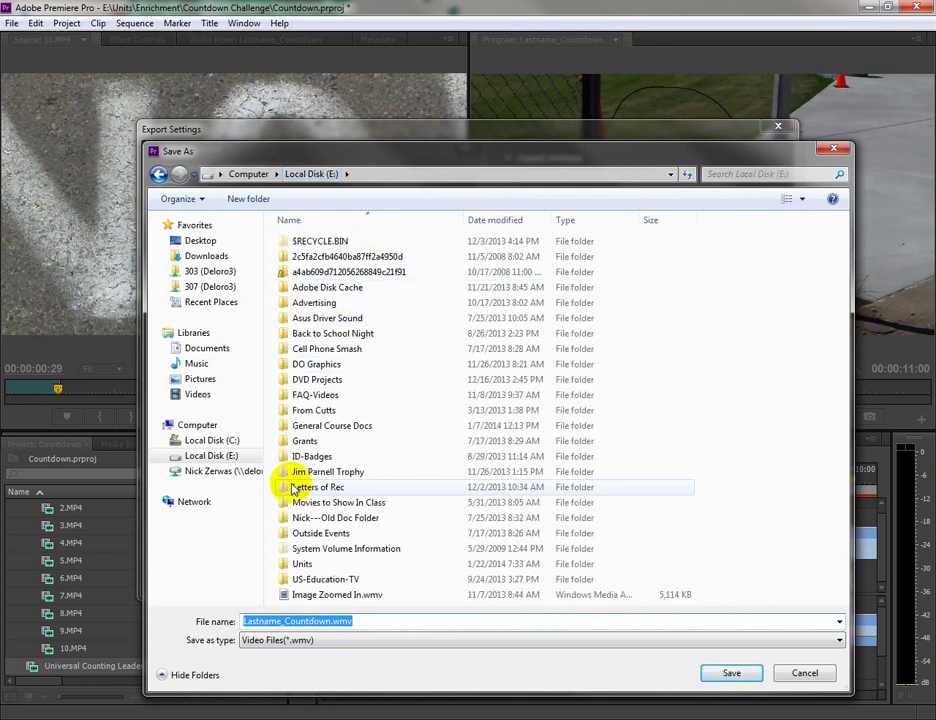
double_click(302, 564)
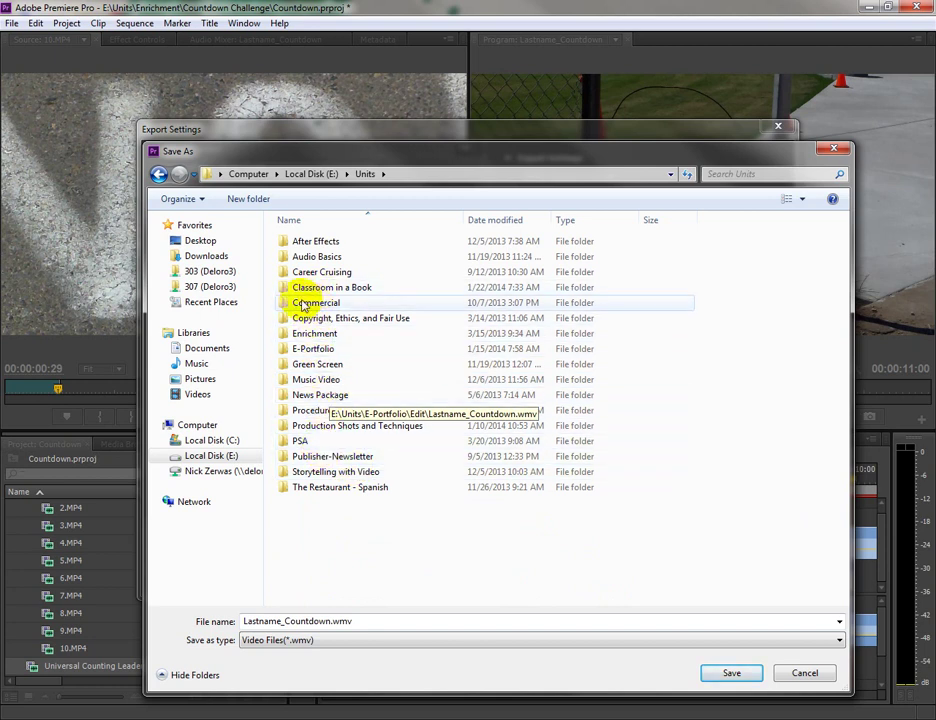
left_click(320, 336)
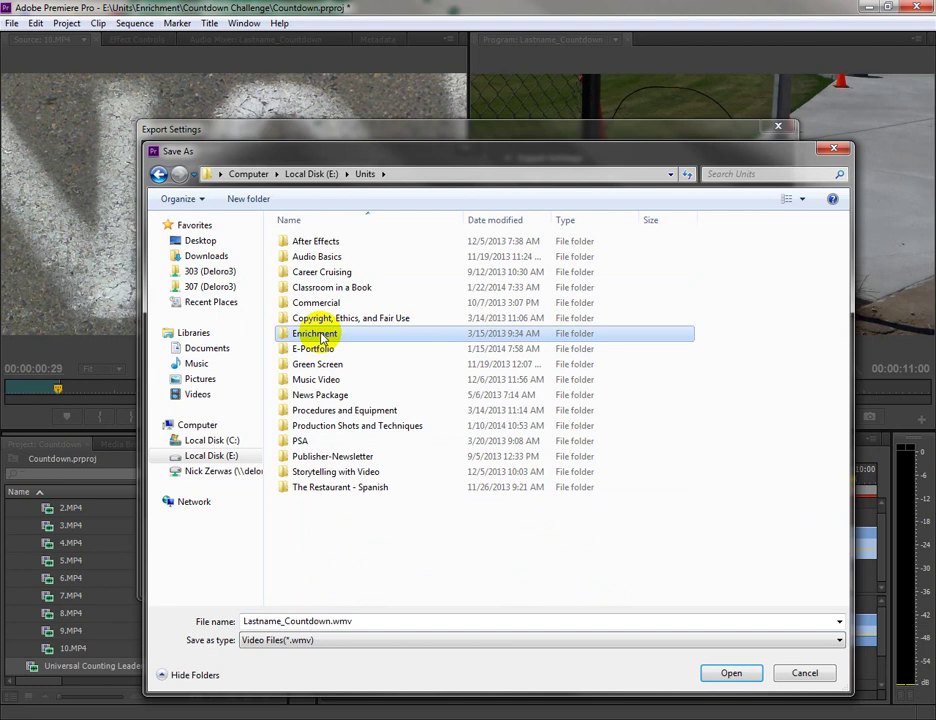
double_click(320, 336)
double_click(292, 242)
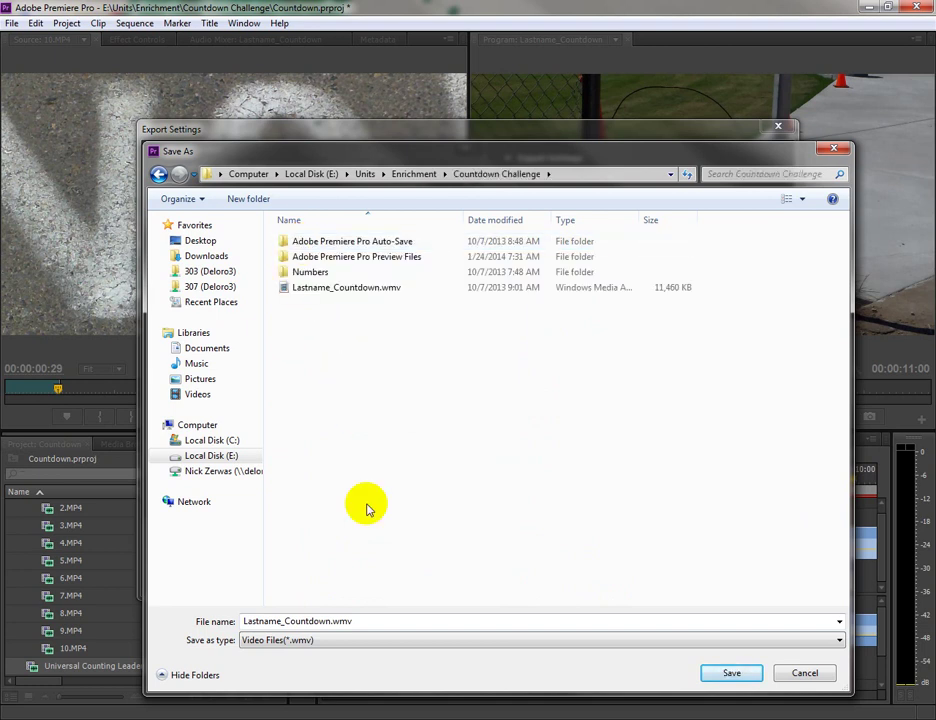
left_click(731, 673)
Export the sequence to Lastname_Countdown.wmv, confirming replacement of the existing file.
left_click(545, 390)
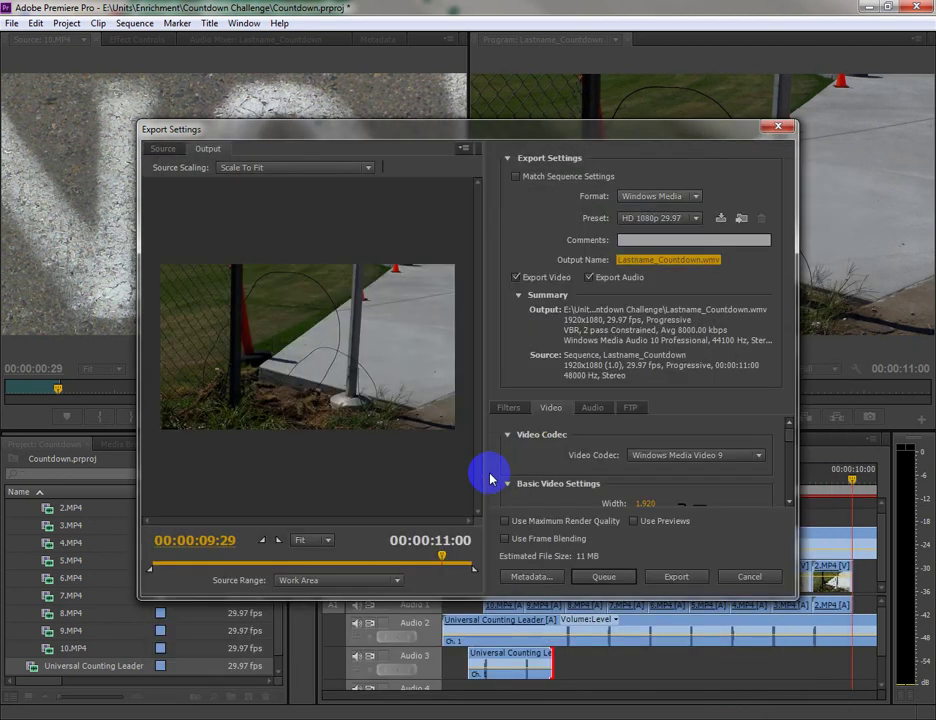
left_click(676, 578)
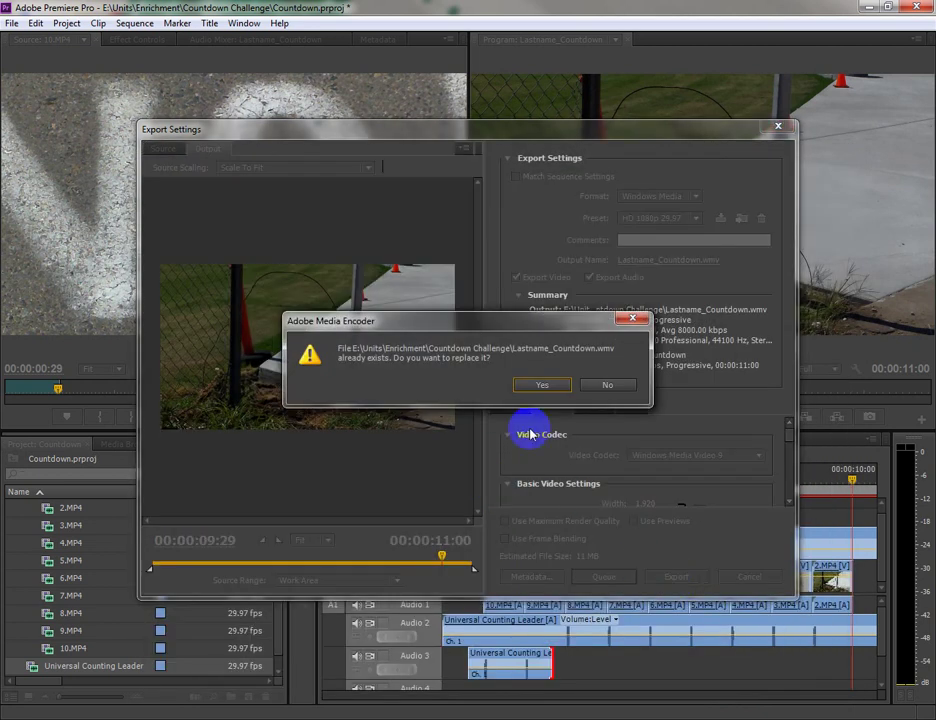
left_click(537, 383)
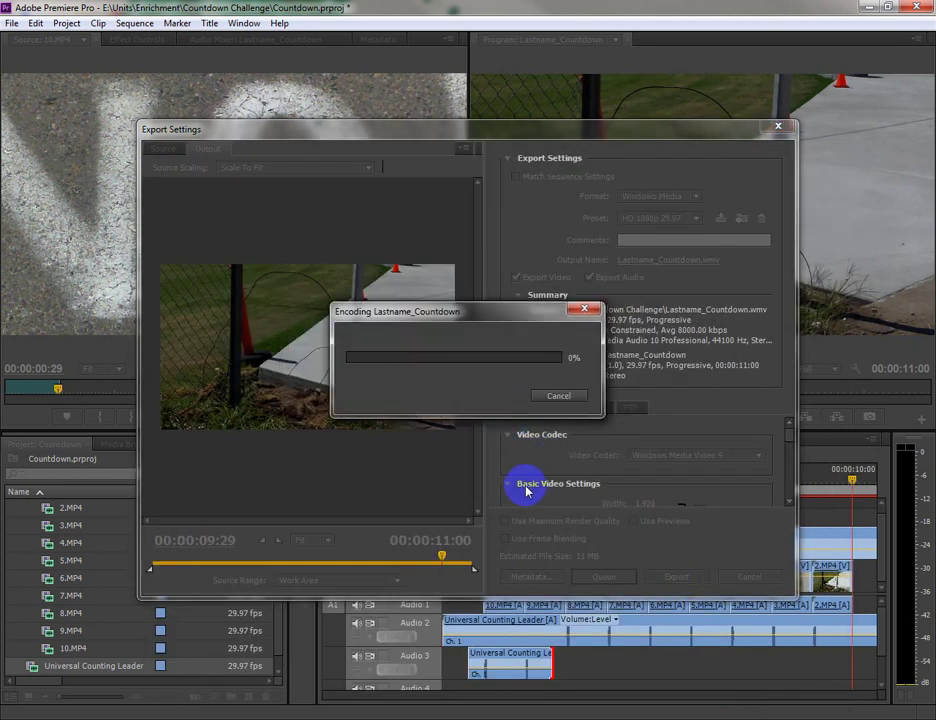